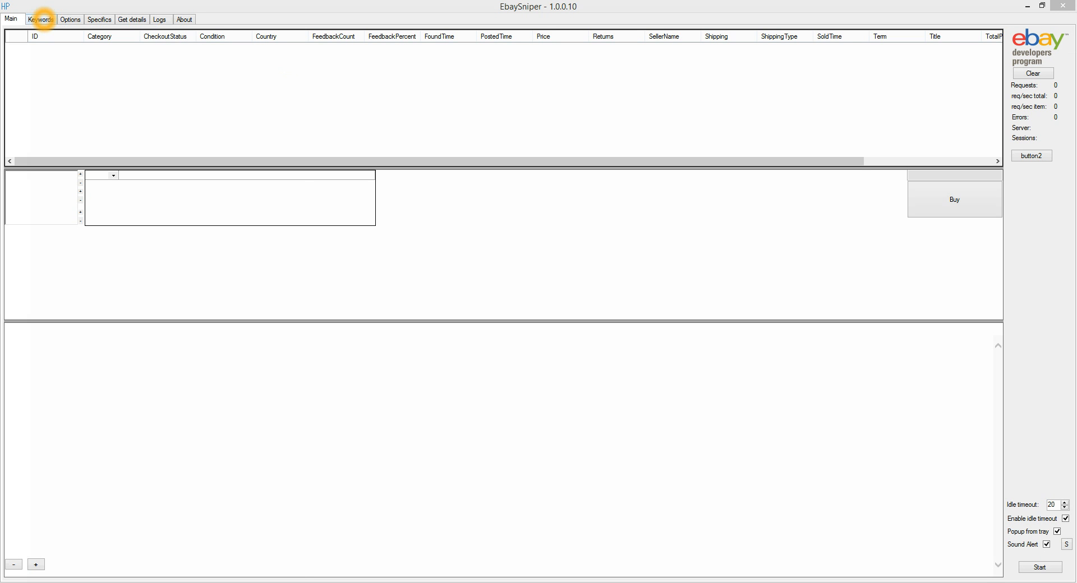
# Create a new search keyword with both the alias and the keywords set to "iPhone 5 Verizon".
pyautogui.click(43, 20)
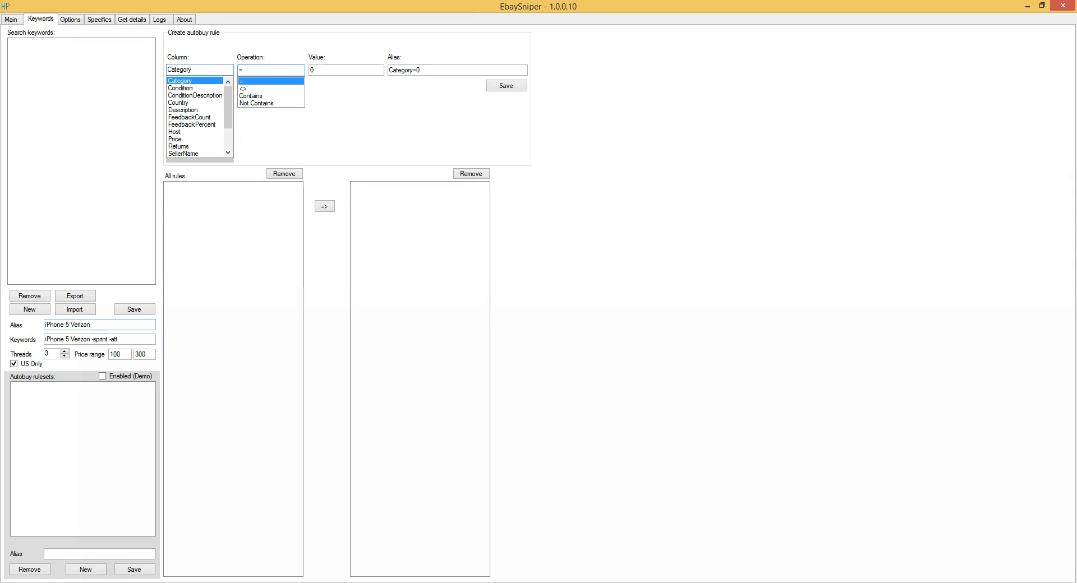
pyautogui.click(29, 309)
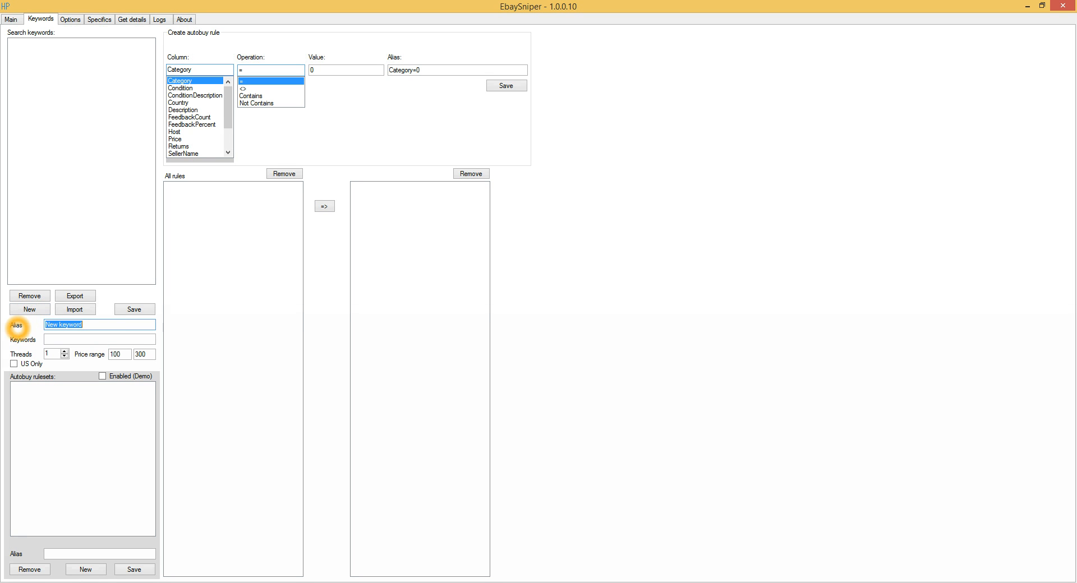
pyautogui.tripleClick(118, 328)
pyautogui.write('iPho')
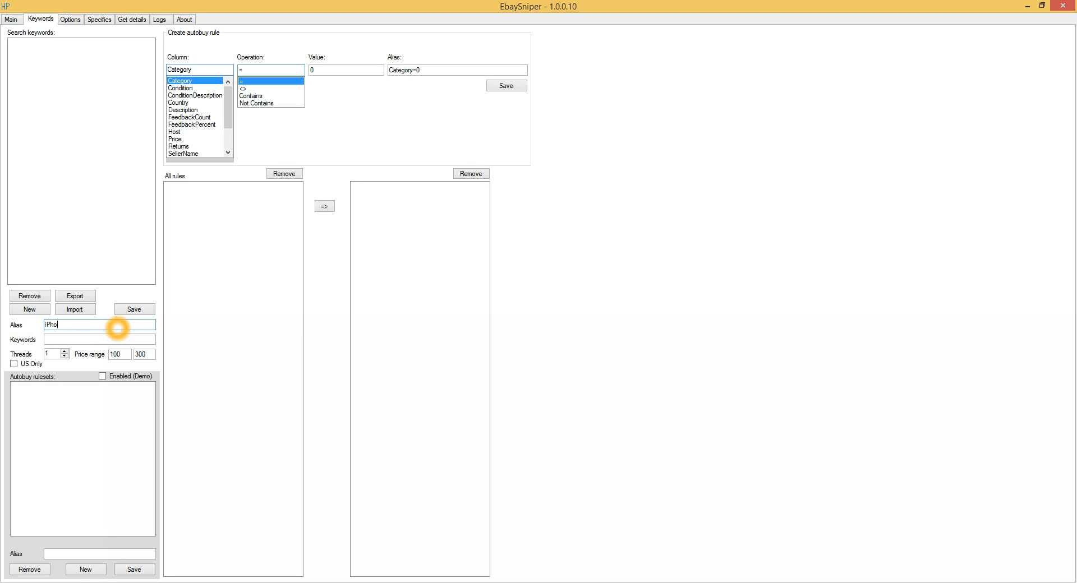
pyautogui.write('ne 5 Verizon')
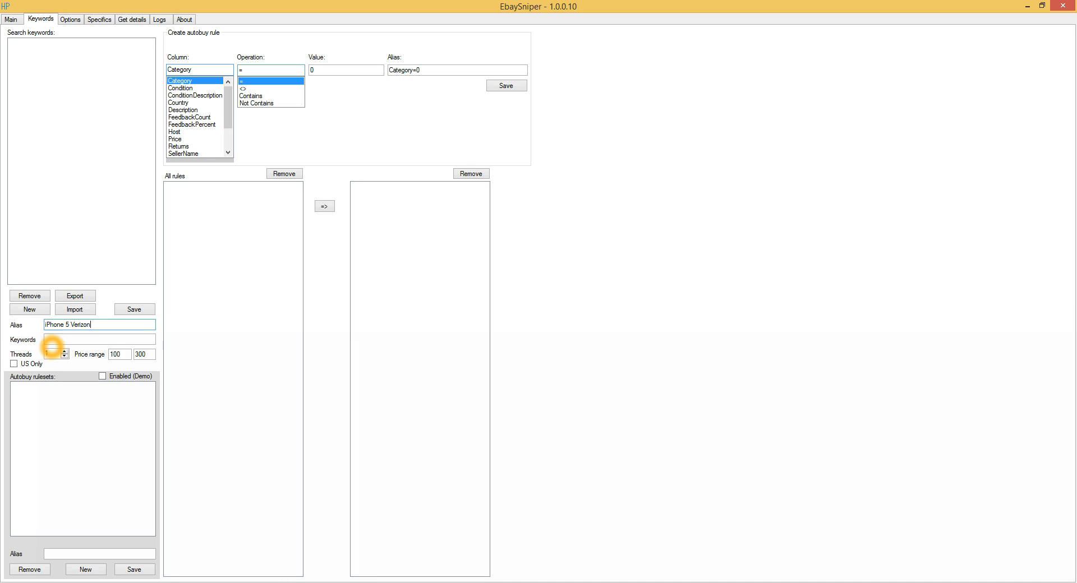
pyautogui.click(49, 339)
pyautogui.write('iPhone 5 Verizon')
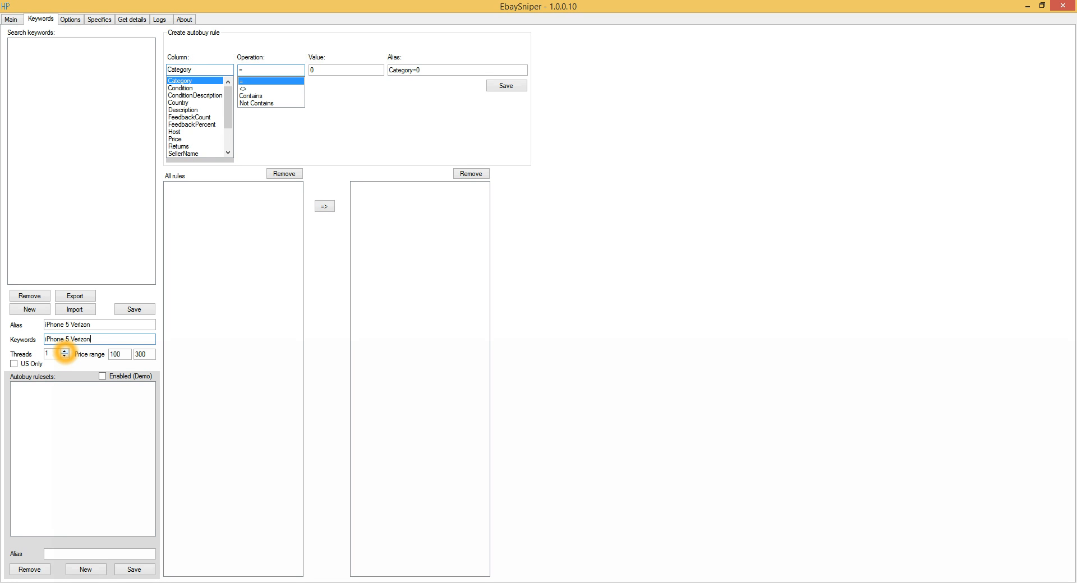
# Set the keyword's threads to 3, limit it to US only, and save it with the 100 to 300 price range.
pyautogui.click(64, 351)
pyautogui.click(64, 351)
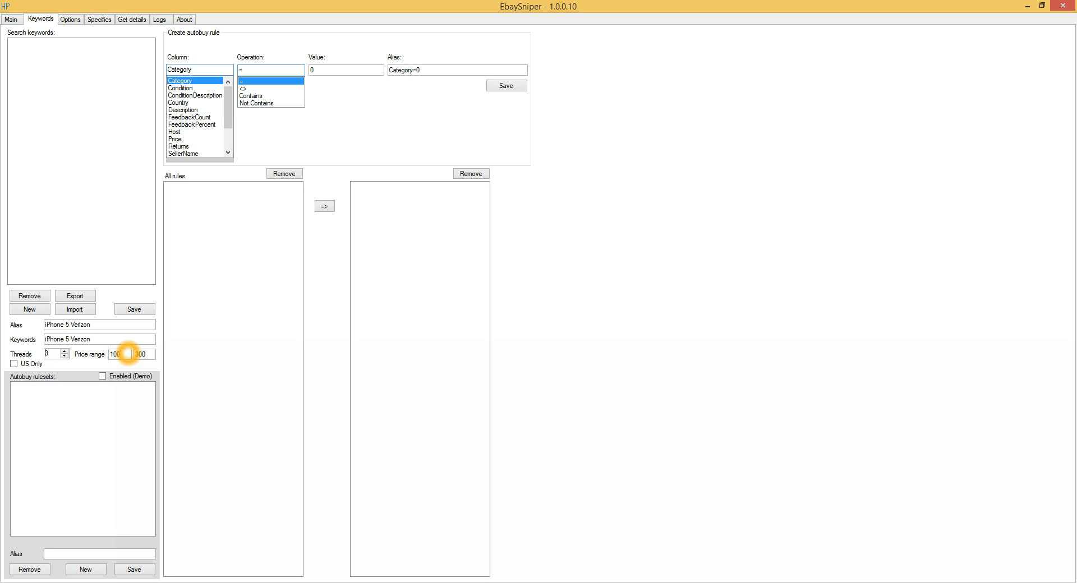
pyautogui.click(120, 355)
pyautogui.click(148, 354)
pyautogui.click(14, 363)
pyautogui.click(134, 309)
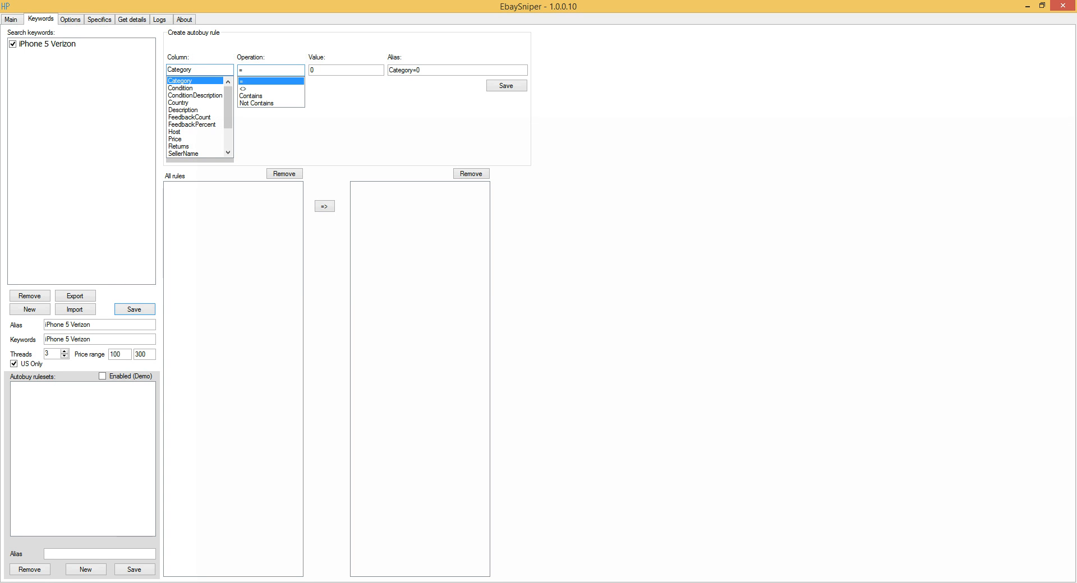
pyautogui.click(111, 441)
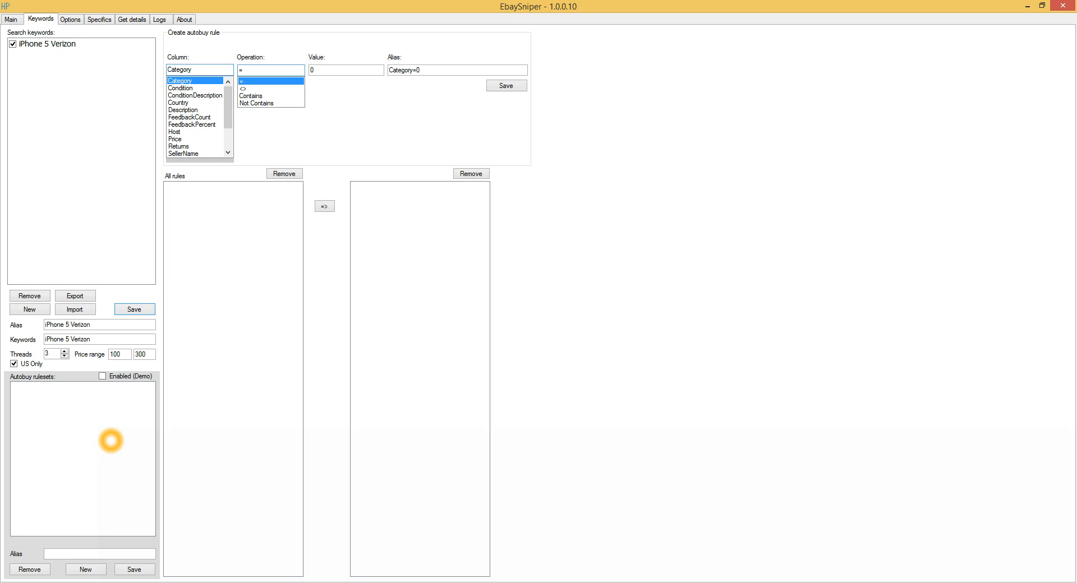
# Enter the ZIP code in the options and set Items Max Age to 10.
pyautogui.click(70, 20)
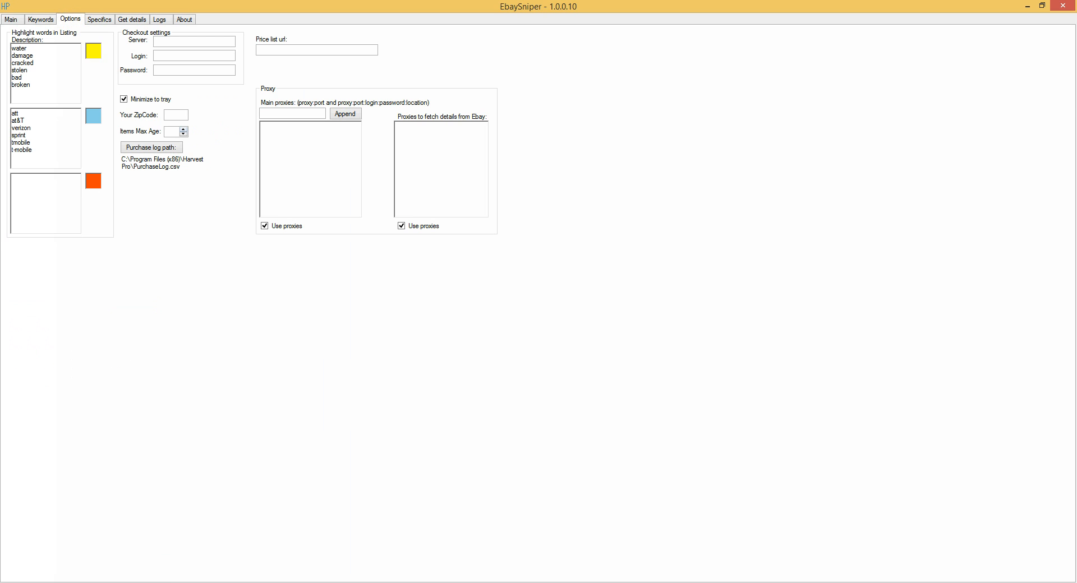
pyautogui.click(177, 114)
pyautogui.click(174, 131)
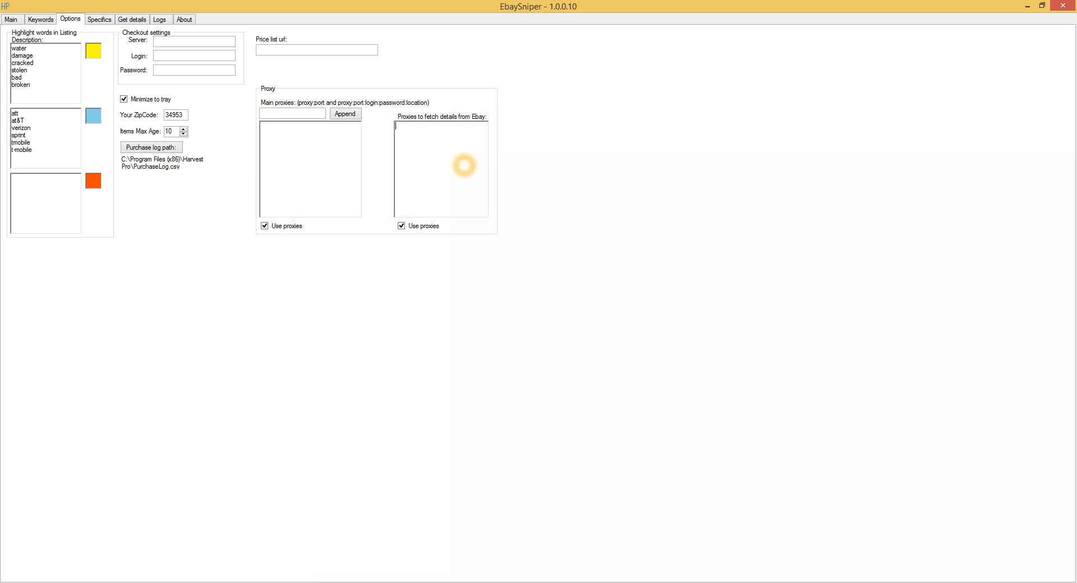
# Examine the two proxy lists and the lists of words highlighted in listing descriptions with their colours.
pyautogui.click(295, 150)
pyautogui.click(422, 151)
pyautogui.click(301, 151)
pyautogui.click(460, 153)
pyautogui.click(320, 151)
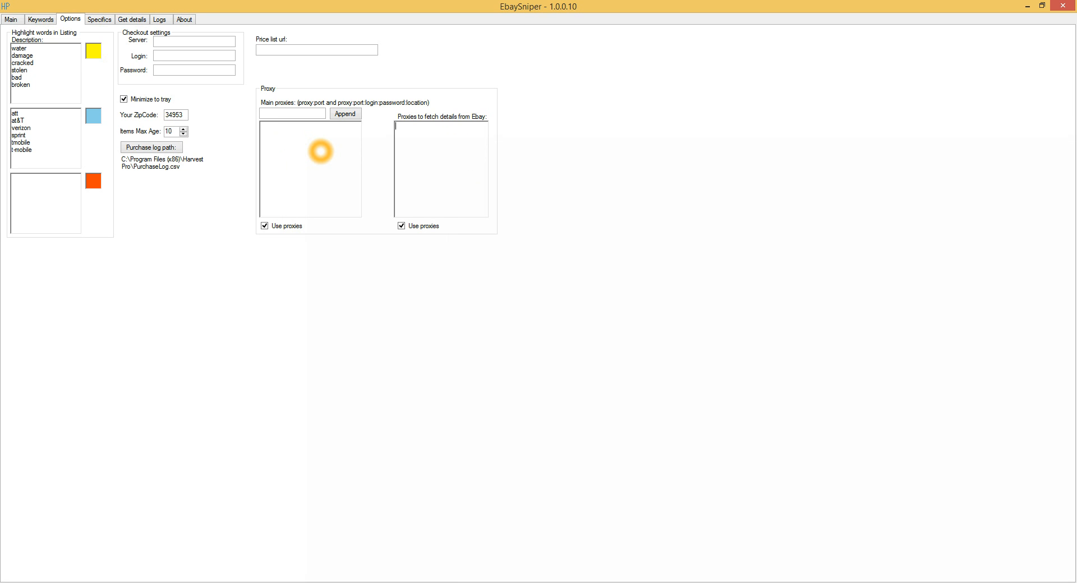
pyautogui.click(321, 152)
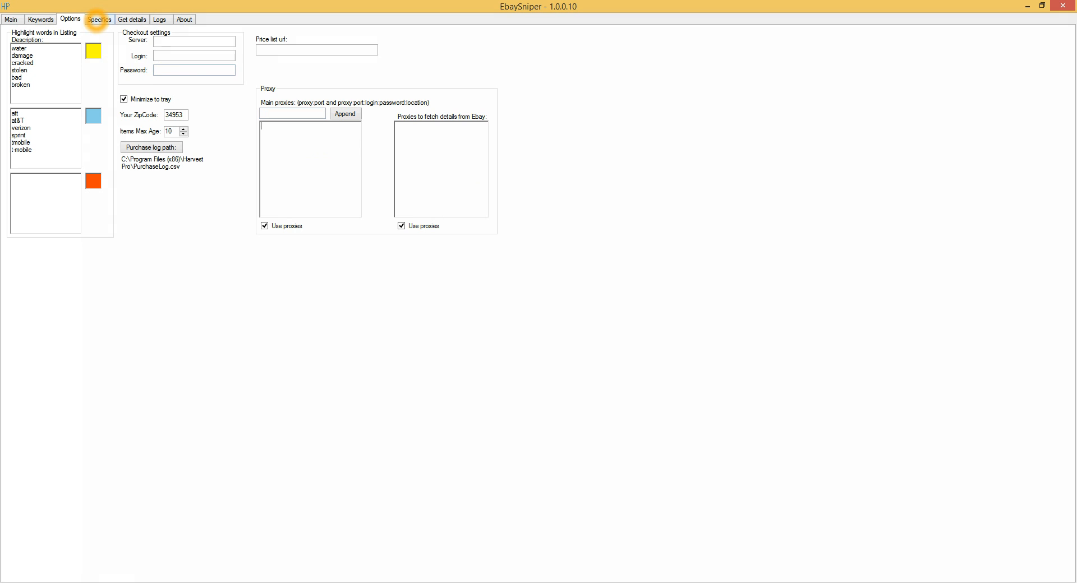
pyautogui.click(61, 54)
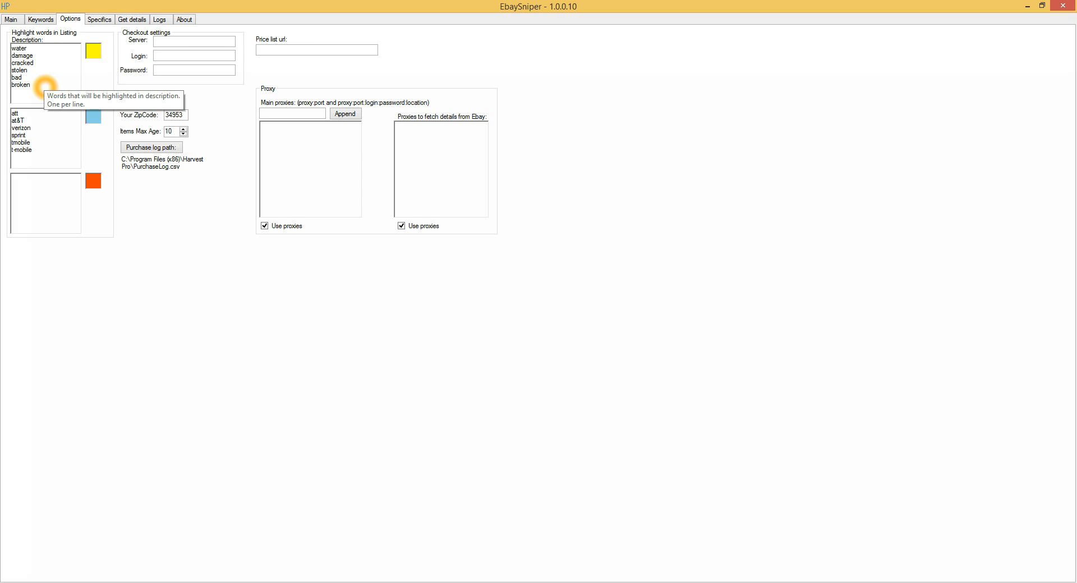
pyautogui.click(45, 87)
pyautogui.click(93, 50)
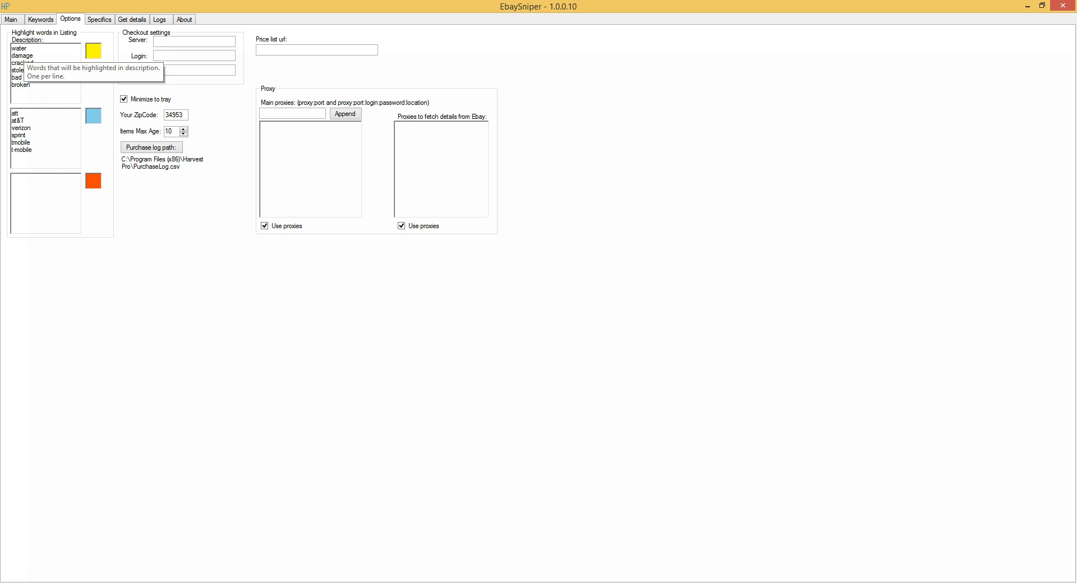
pyautogui.click(32, 75)
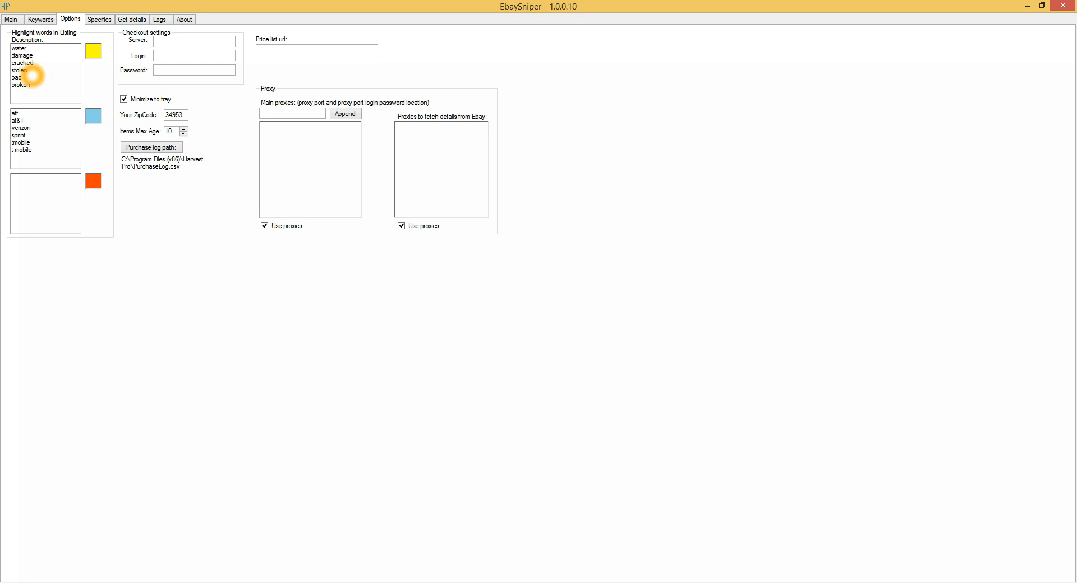
pyautogui.moveTo(43, 159); pyautogui.dragTo(14, 113)
pyautogui.click(59, 147)
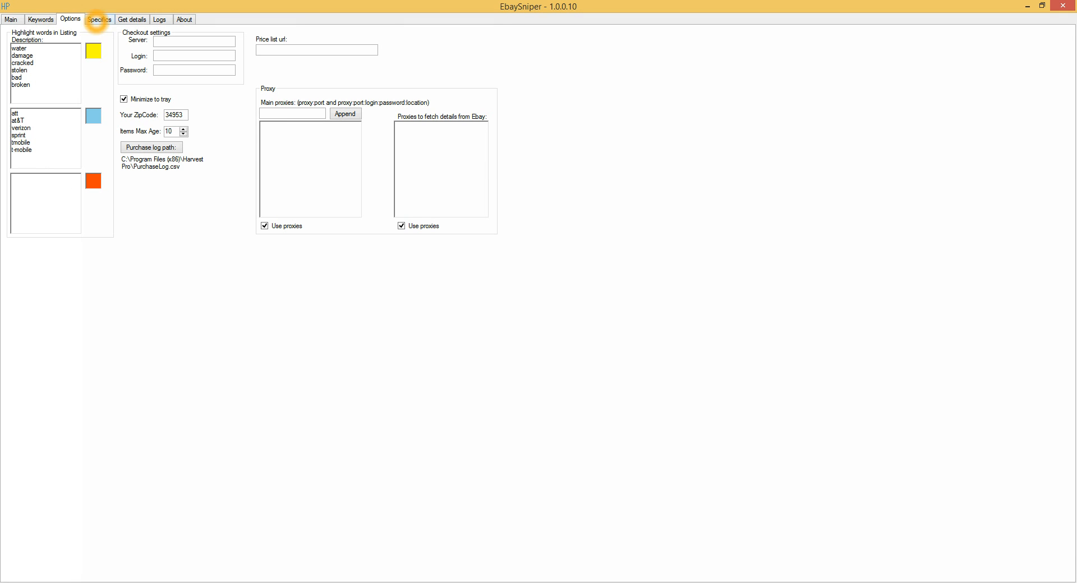
# Switch to the browser, check the iPhone 5 listing's Cell Phones & Smartphones category link for its category ID, and return to the category specifics.
pyautogui.click(99, 19)
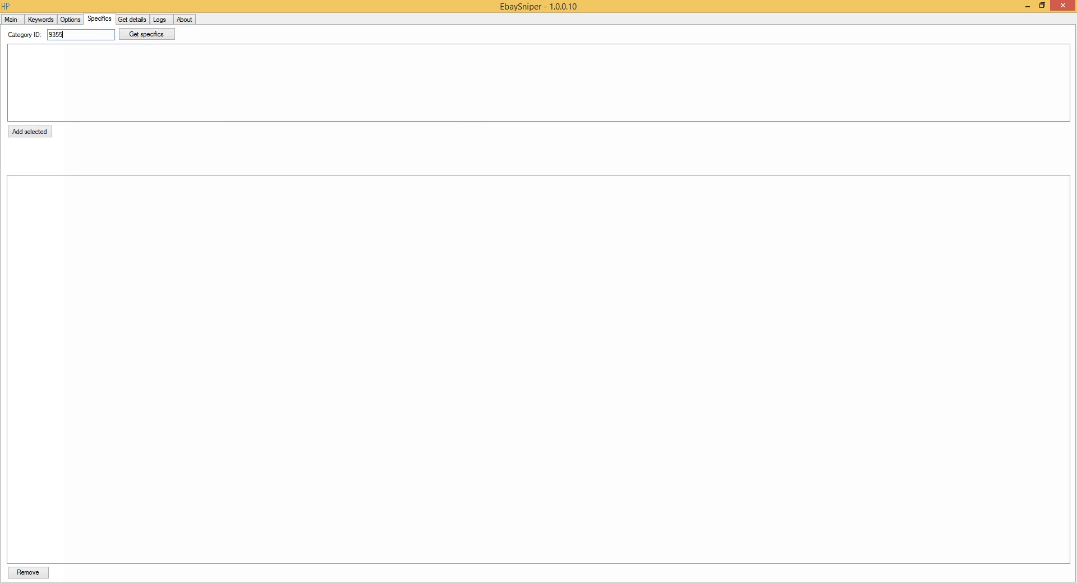
pyautogui.click(134, 582)
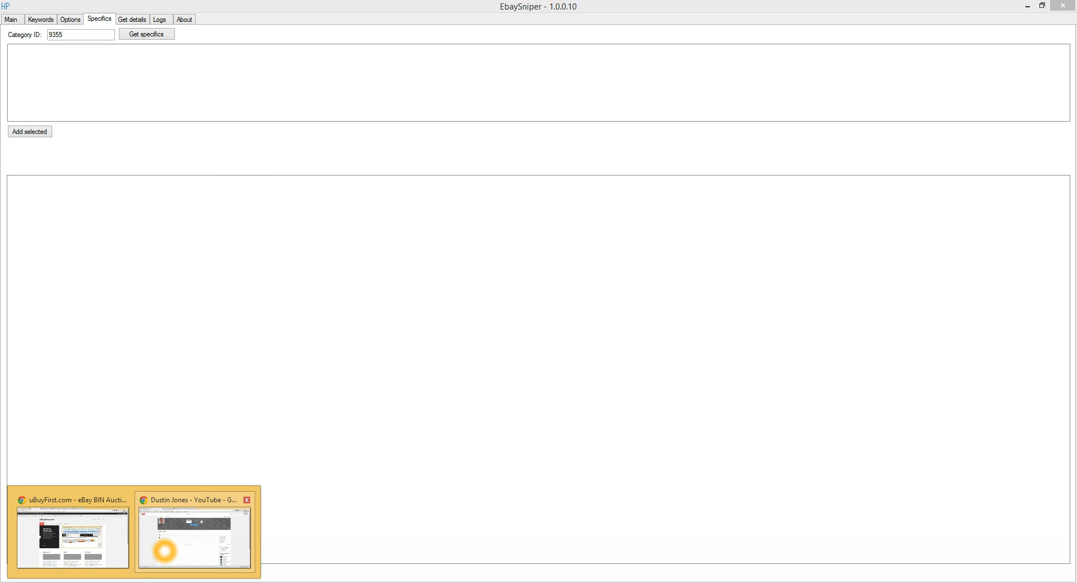
pyautogui.moveTo(164, 552)
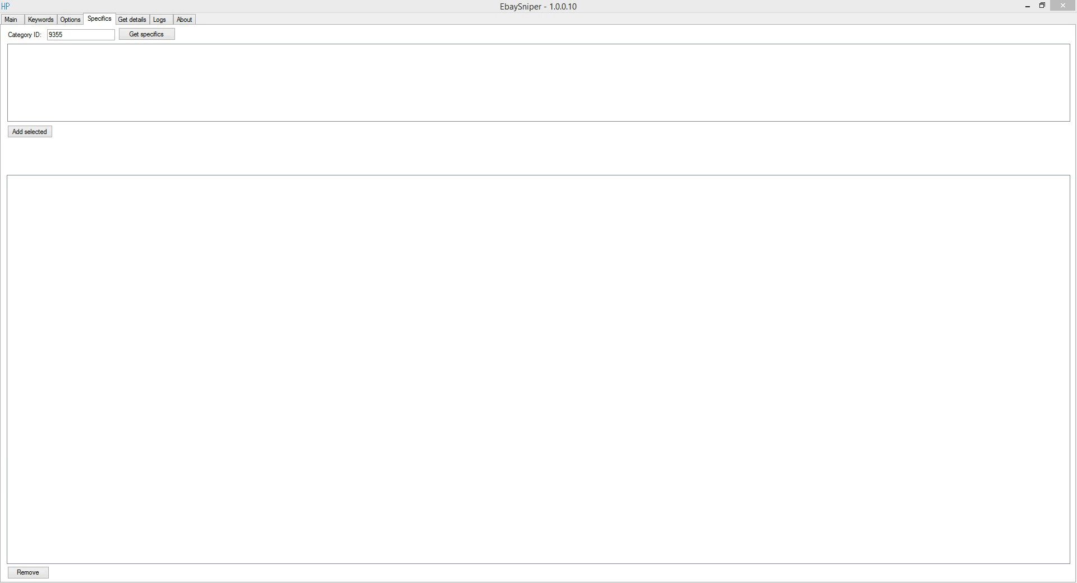
pyautogui.moveTo(0, 54); pyautogui.dragTo(519, 4)
pyautogui.scroll(-4, 337, 272)
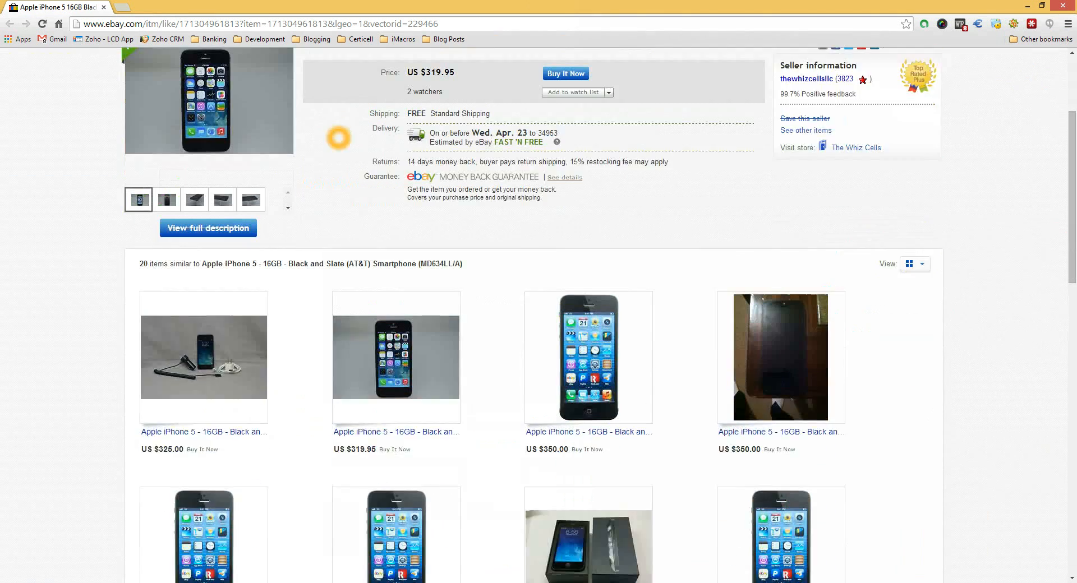
pyautogui.scroll(3, 336, 272)
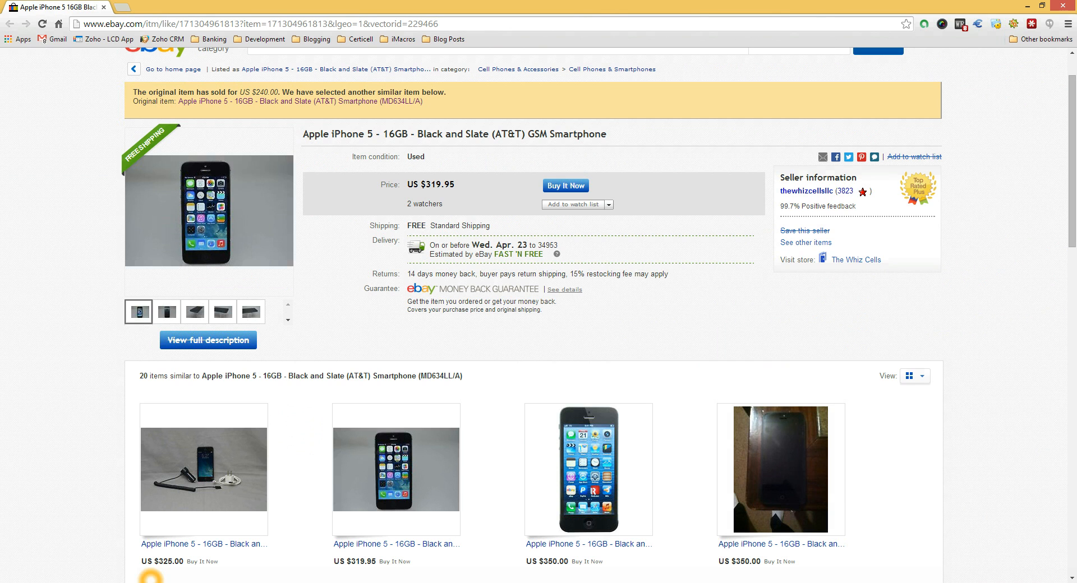
pyautogui.click(608, 68)
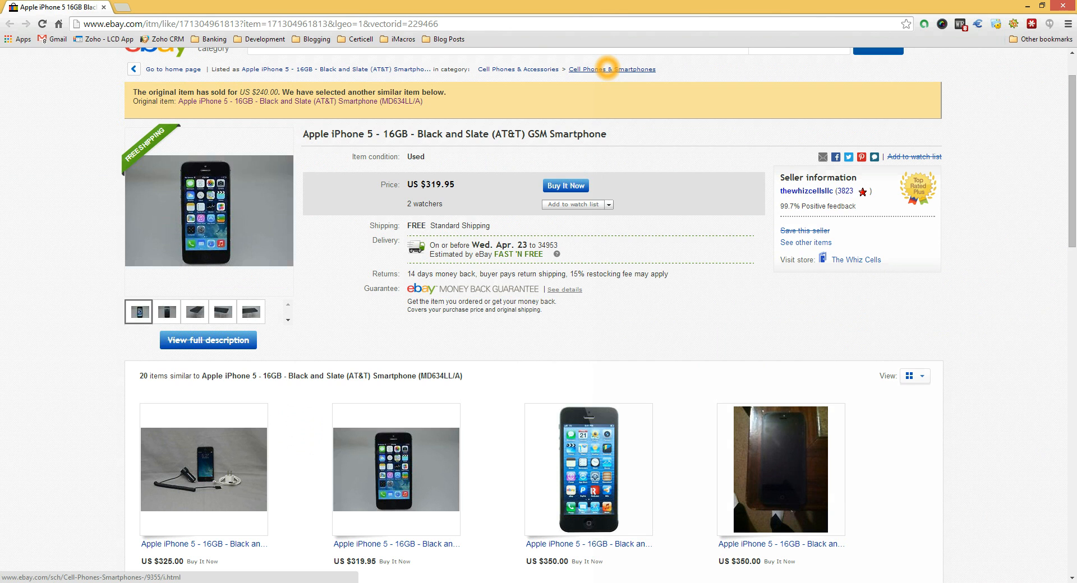
pyautogui.click(1027, 6)
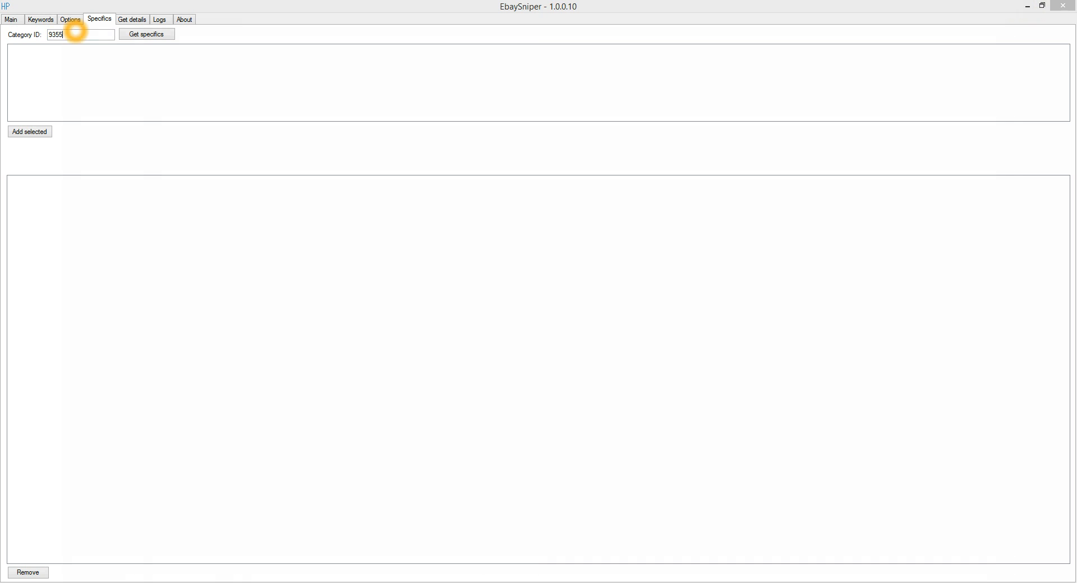
# Retrieve the item specifics for category ID 9355.
pyautogui.click(76, 32)
pyautogui.click(148, 34)
pyautogui.click(150, 103)
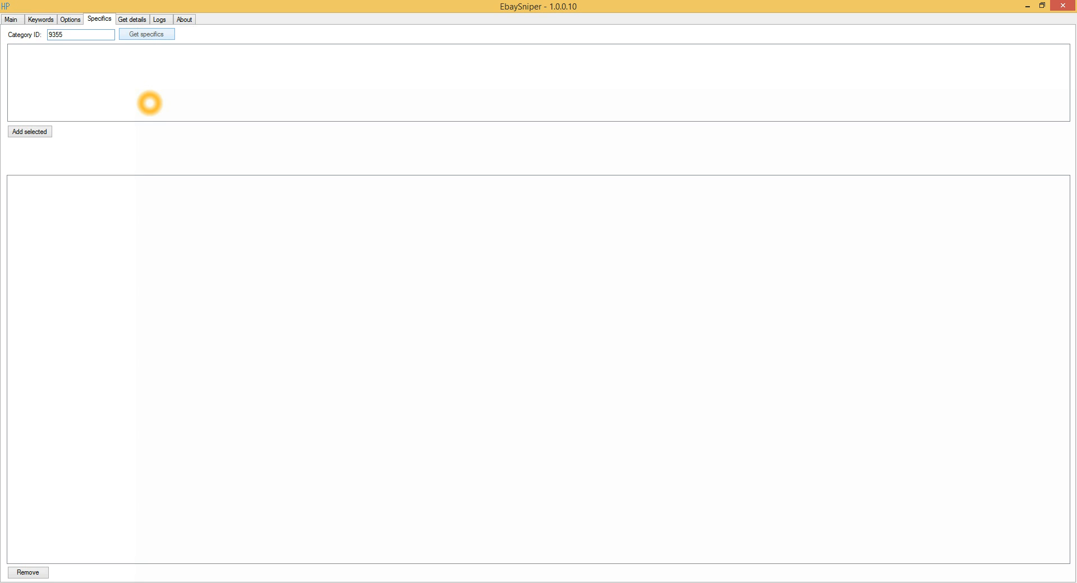
pyautogui.click(86, 42)
pyautogui.click(84, 37)
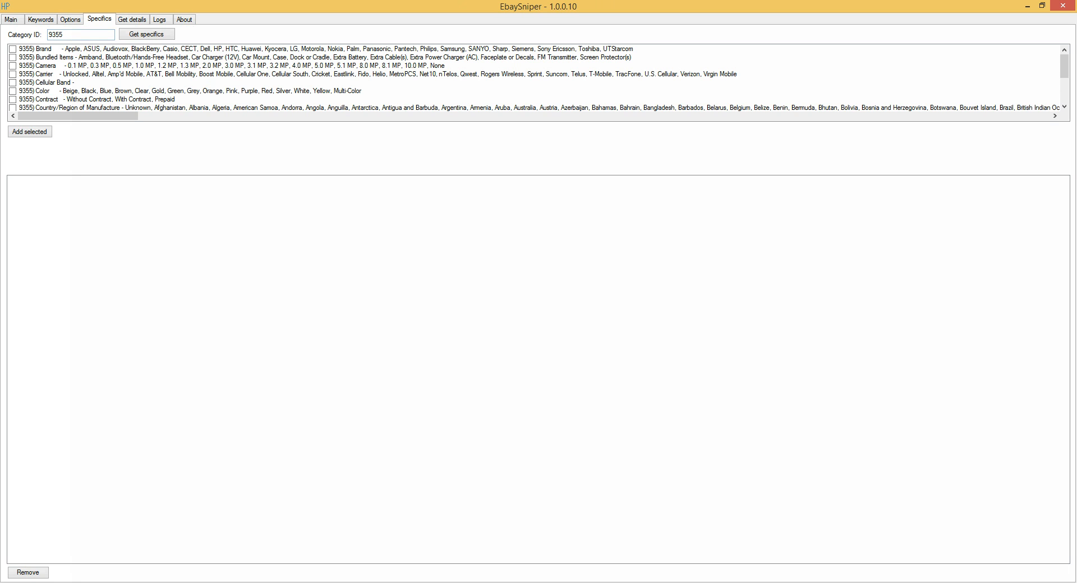
# Select the Carrier, Model and Storage Capacity specifics among those retrieved for category 9355.
pyautogui.click(31, 93)
pyautogui.click(17, 72)
pyautogui.click(15, 76)
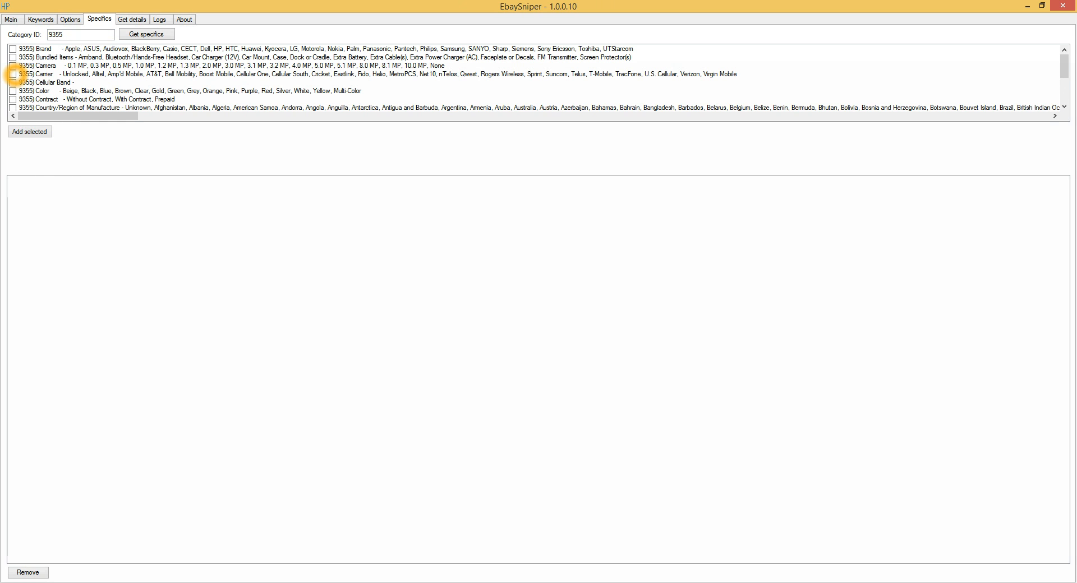
pyautogui.click(13, 74)
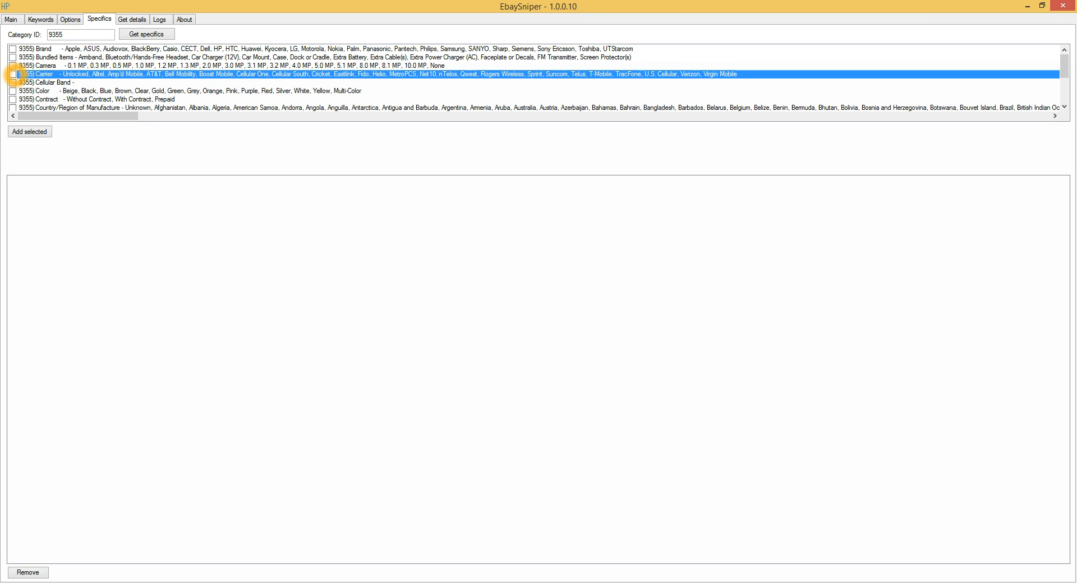
pyautogui.click(32, 105)
pyautogui.moveTo(1064, 68); pyautogui.dragTo(1064, 71)
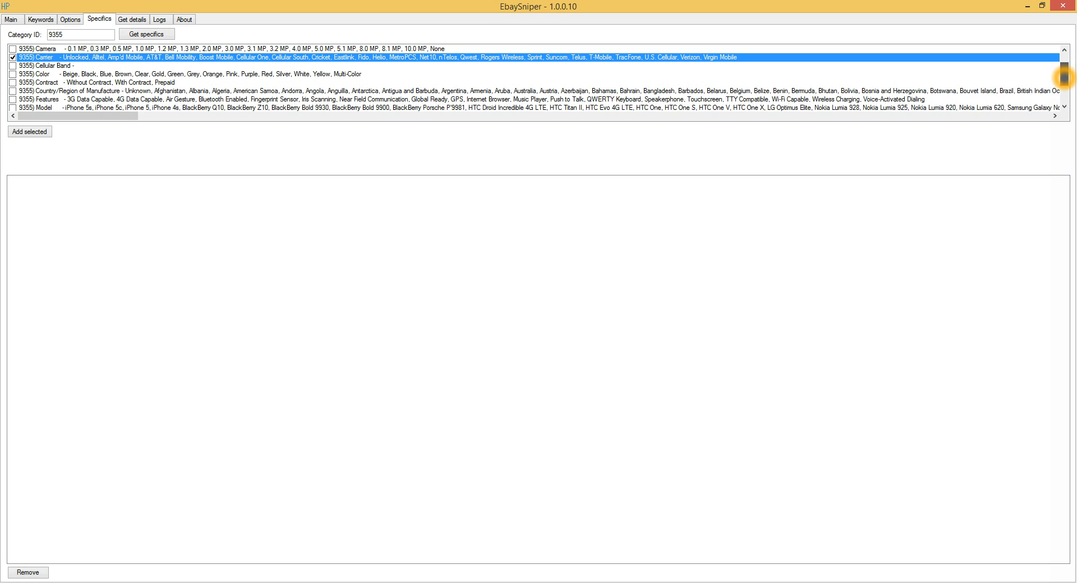
pyautogui.click(11, 107)
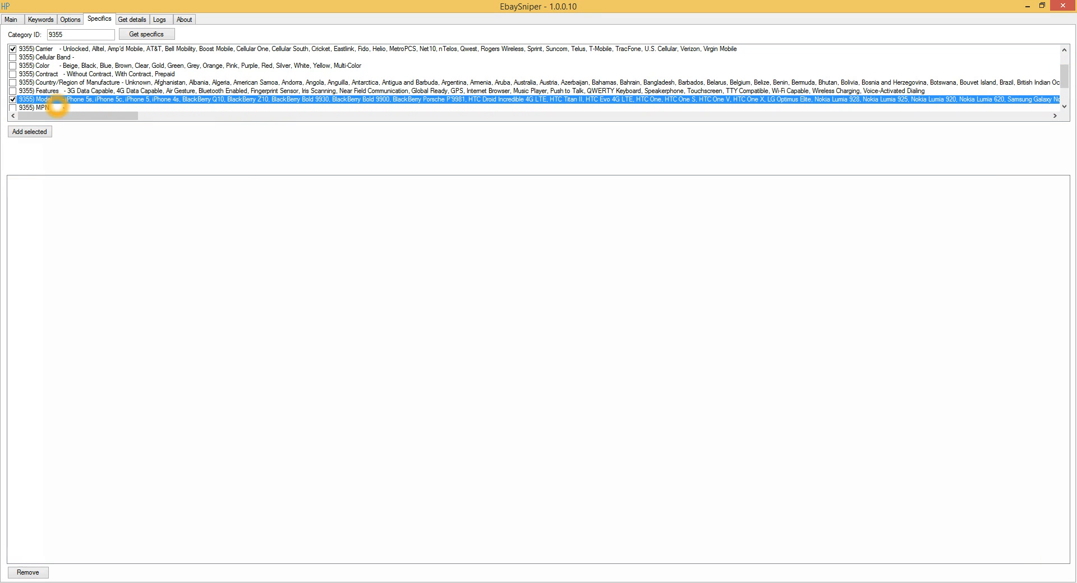
pyautogui.scroll(-1, 266, 94)
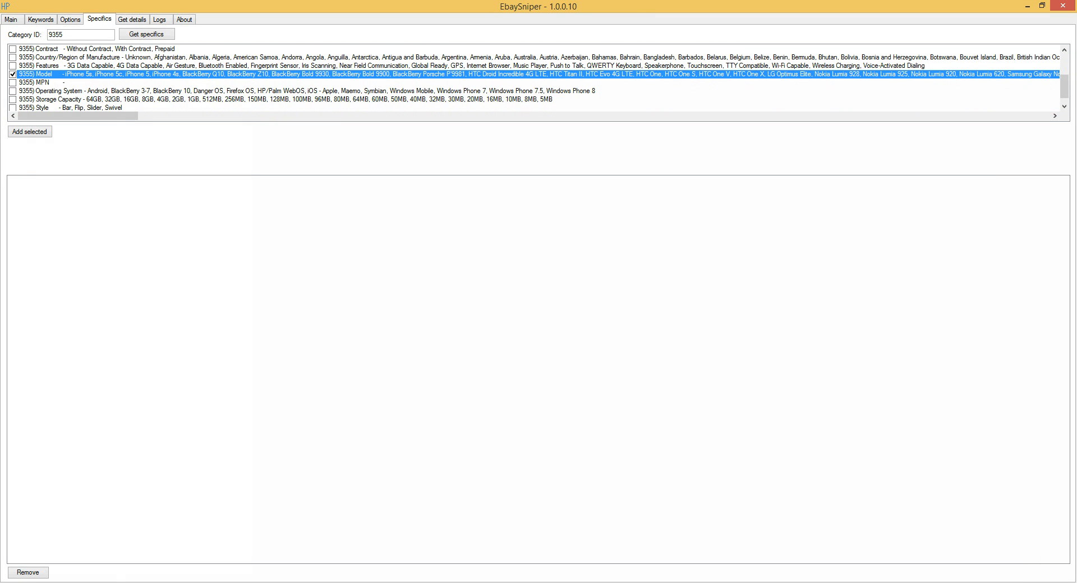
pyautogui.scroll(-1, 36, 111)
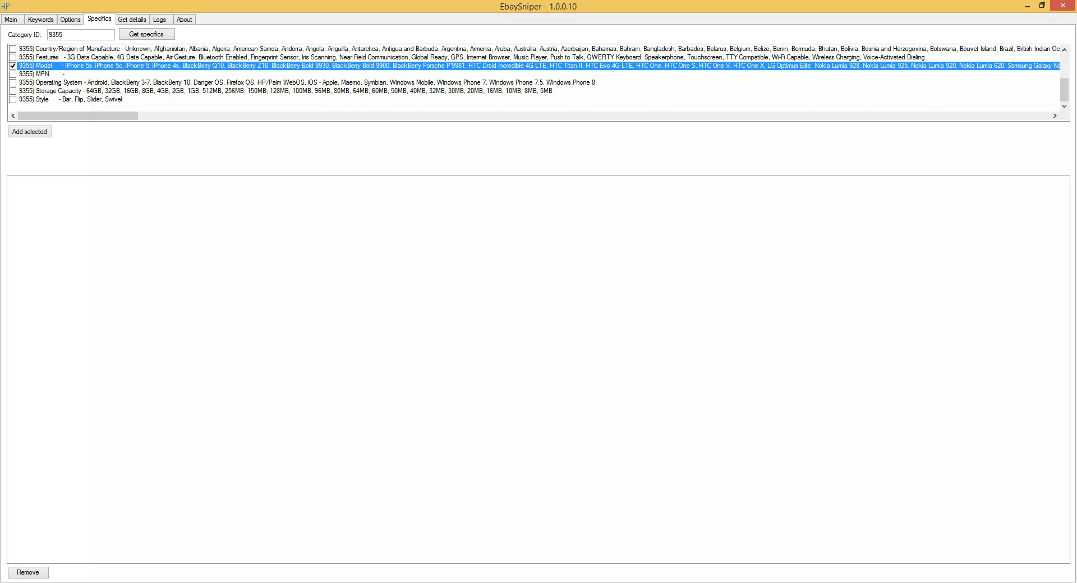
pyautogui.click(12, 91)
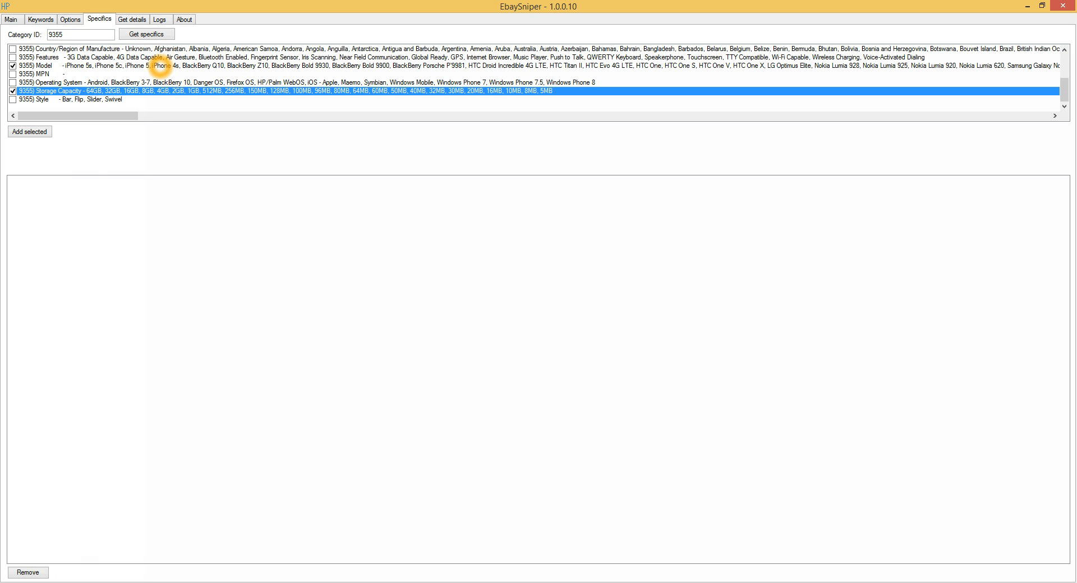
# Add the selected specifics to the saved list and enable Carrier, Model and Storage Capacity there.
pyautogui.scroll(1, 118, 75)
pyautogui.scroll(2, 114, 76)
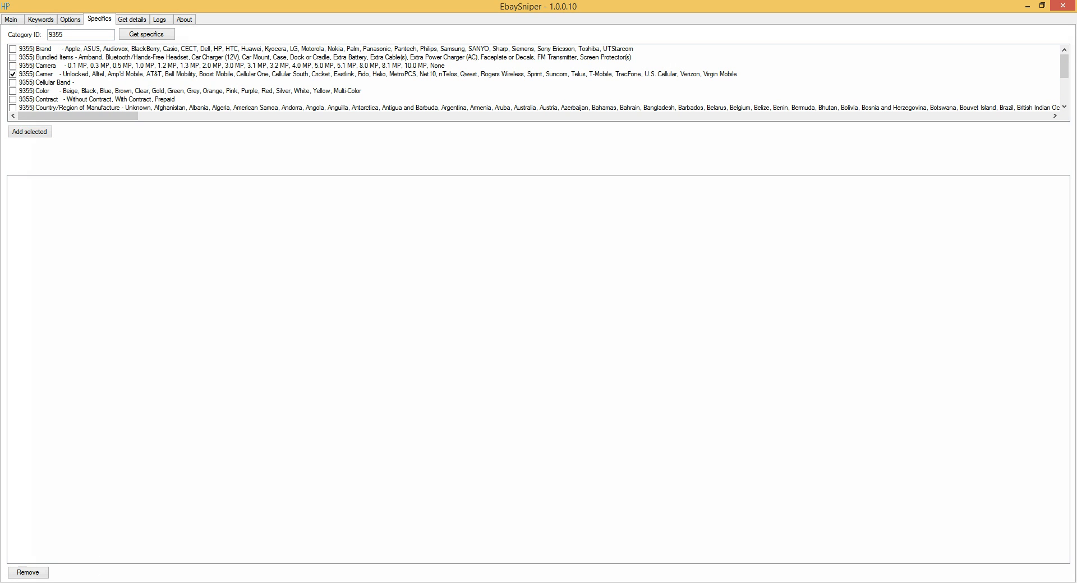
pyautogui.click(25, 134)
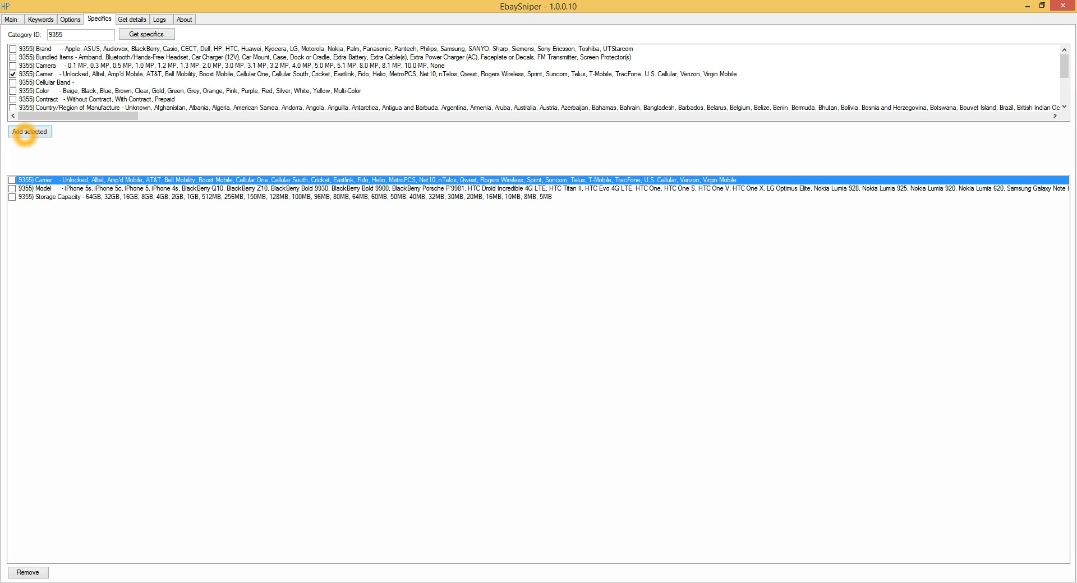
pyautogui.click(12, 180)
pyautogui.click(11, 188)
pyautogui.click(12, 197)
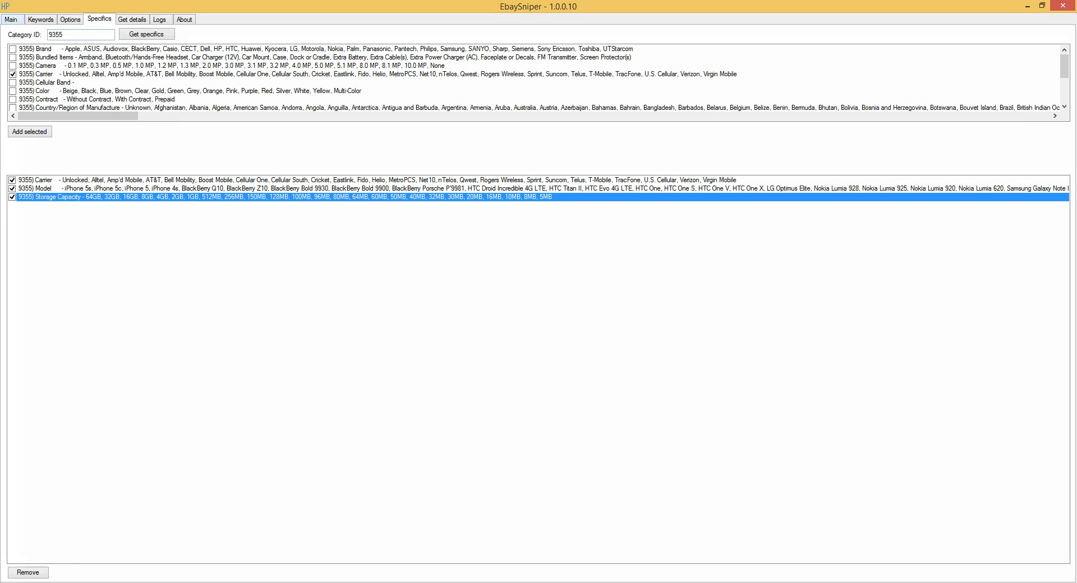
pyautogui.click(11, 19)
pyautogui.click(77, 19)
pyautogui.click(41, 19)
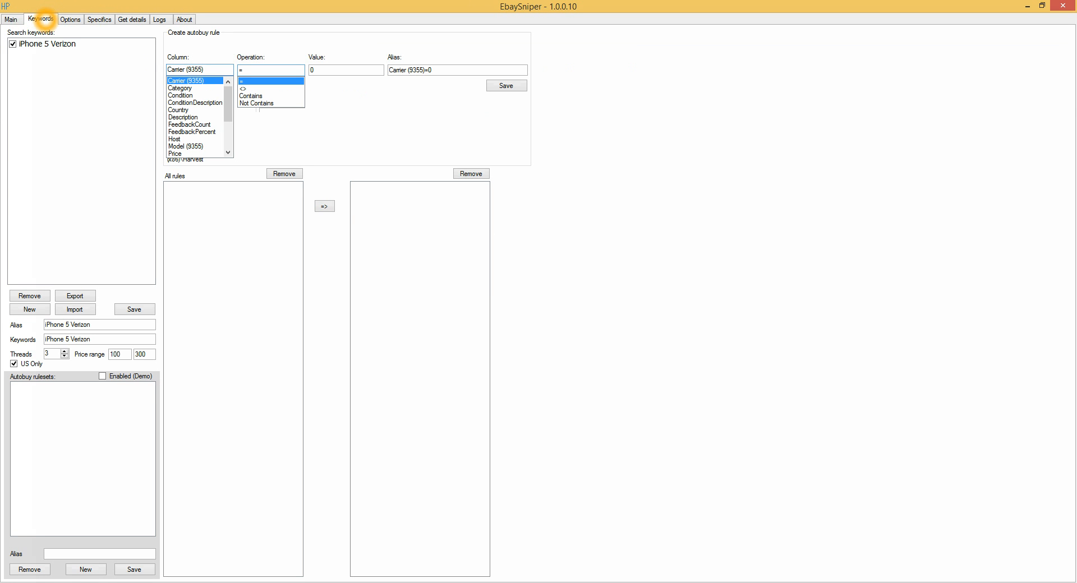
# Open the file selection for the sound alert and close it without choosing a file.
pyautogui.click(11, 18)
pyautogui.click(307, 185)
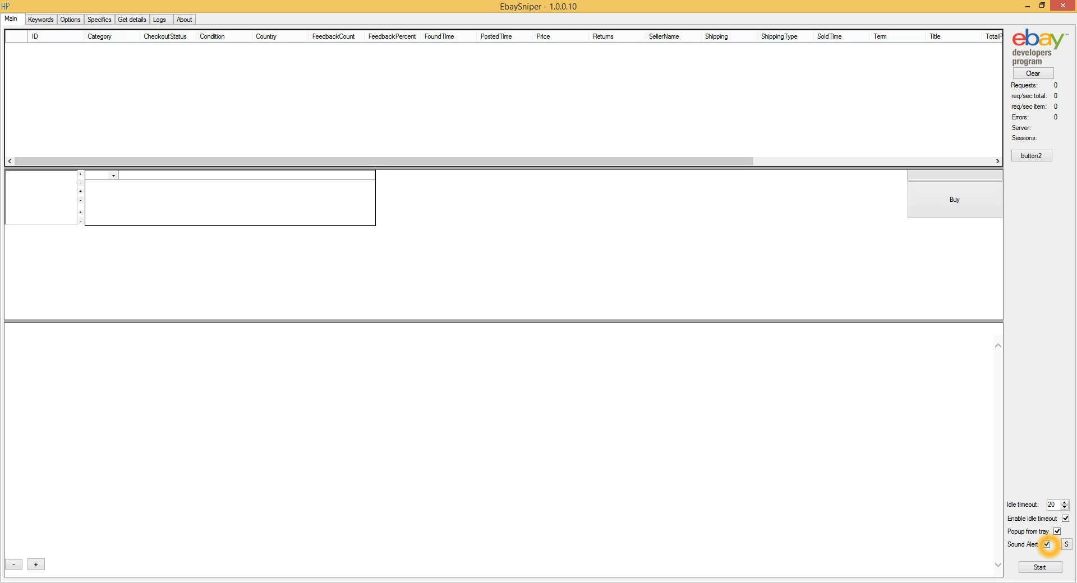
pyautogui.click(1066, 545)
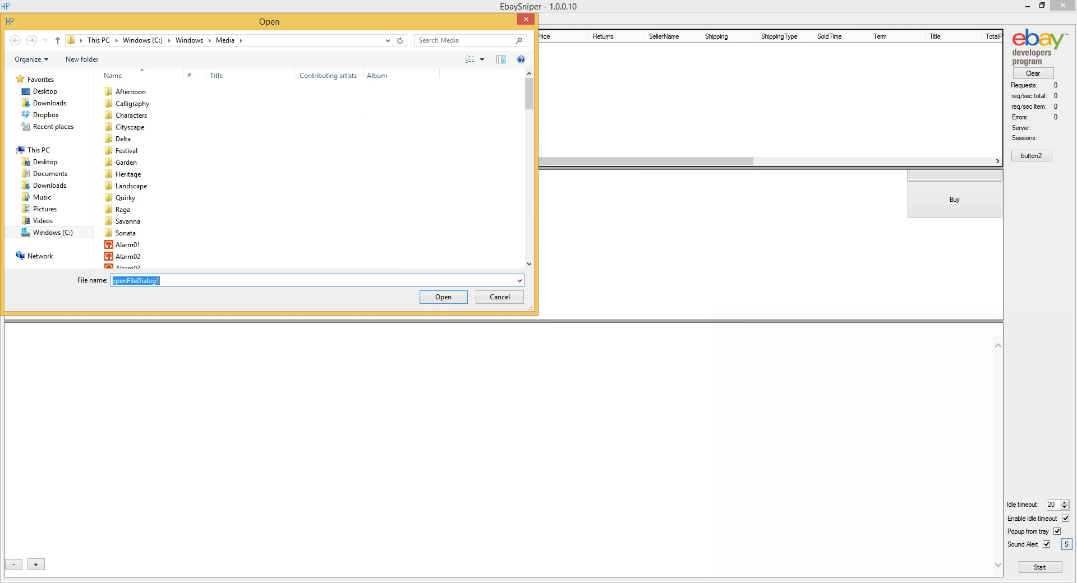
pyautogui.click(496, 297)
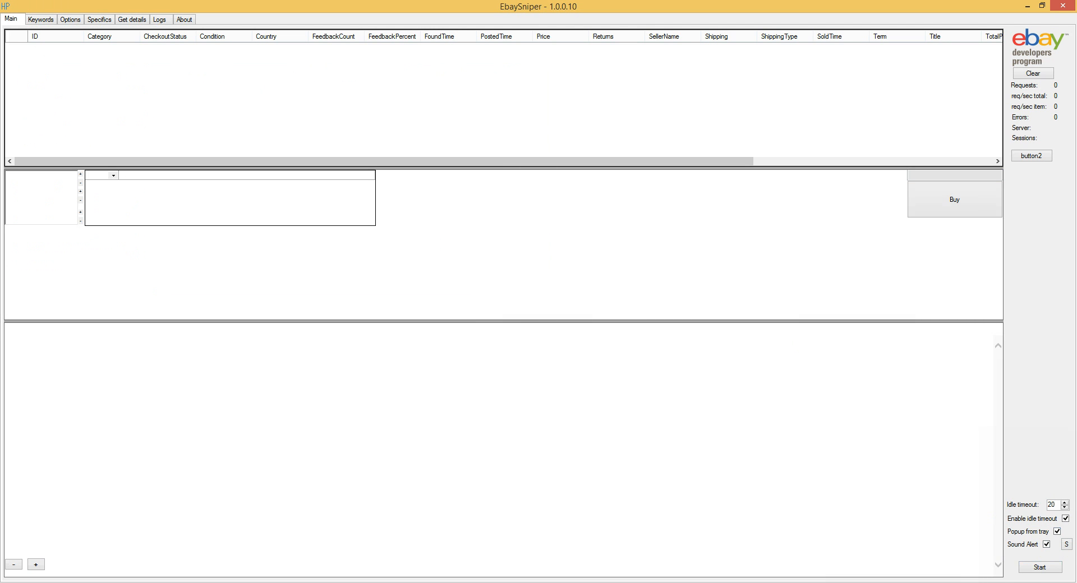
# Start the listing search with a direct connection and check the keyword and options settings while it runs.
pyautogui.click(1040, 567)
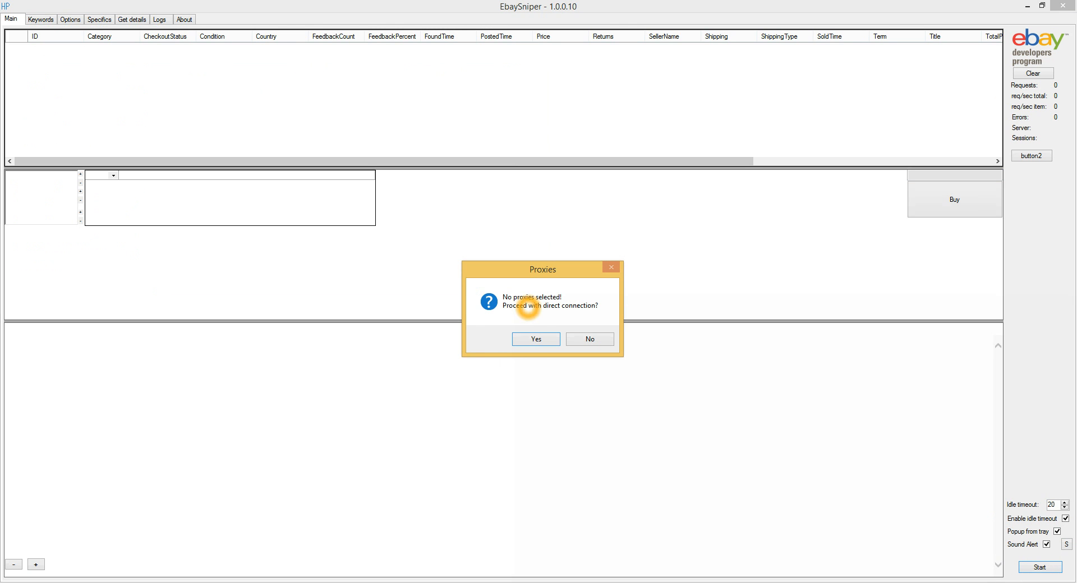
pyautogui.click(536, 340)
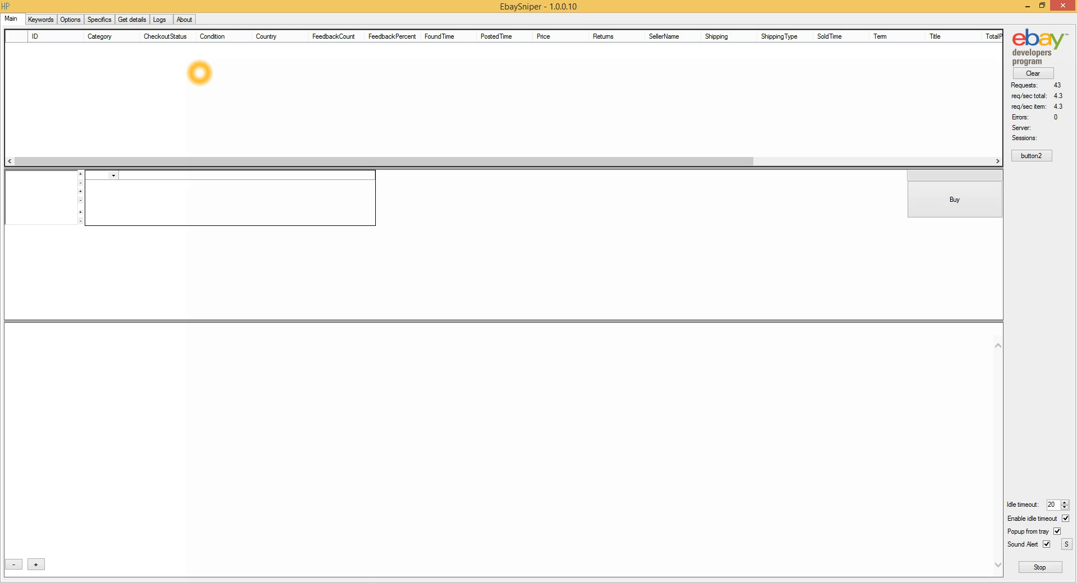
pyautogui.click(42, 20)
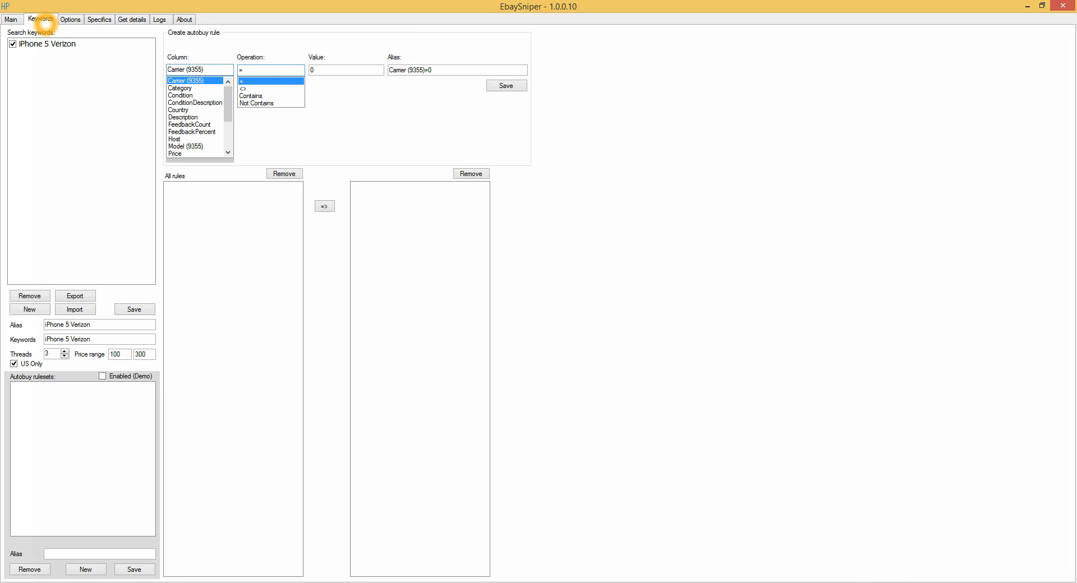
pyautogui.click(71, 19)
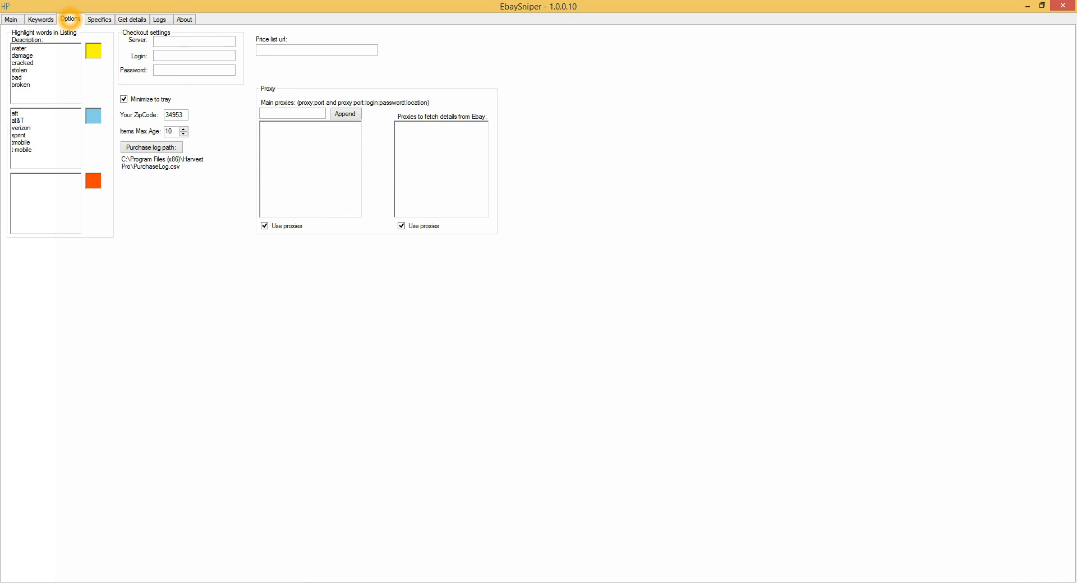
pyautogui.click(10, 18)
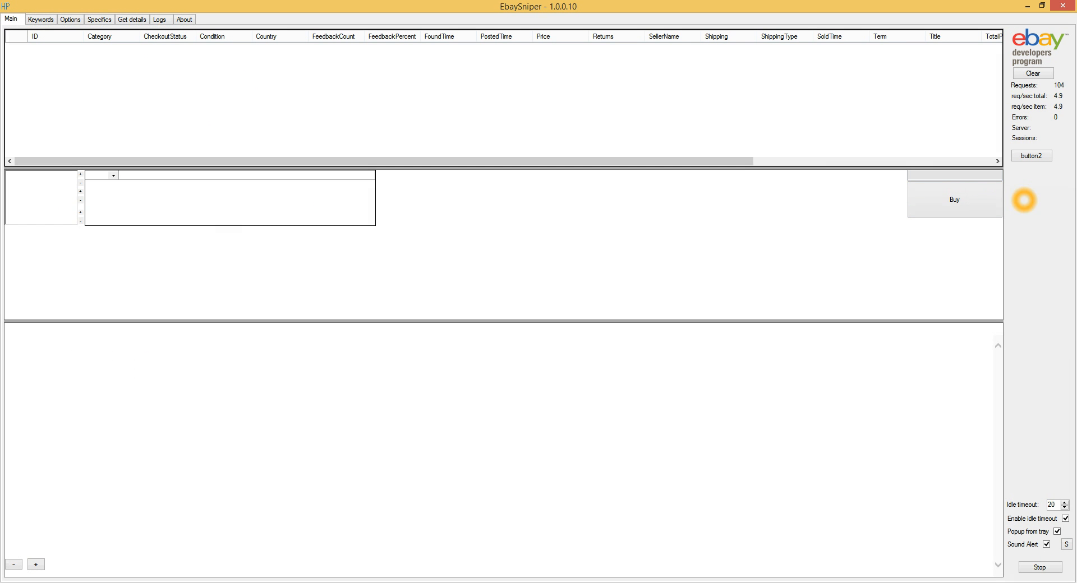
# Stop the running search and set Items Max Age to 60 in the options.
pyautogui.click(1038, 567)
pyautogui.click(62, 18)
pyautogui.doubleClick(171, 132)
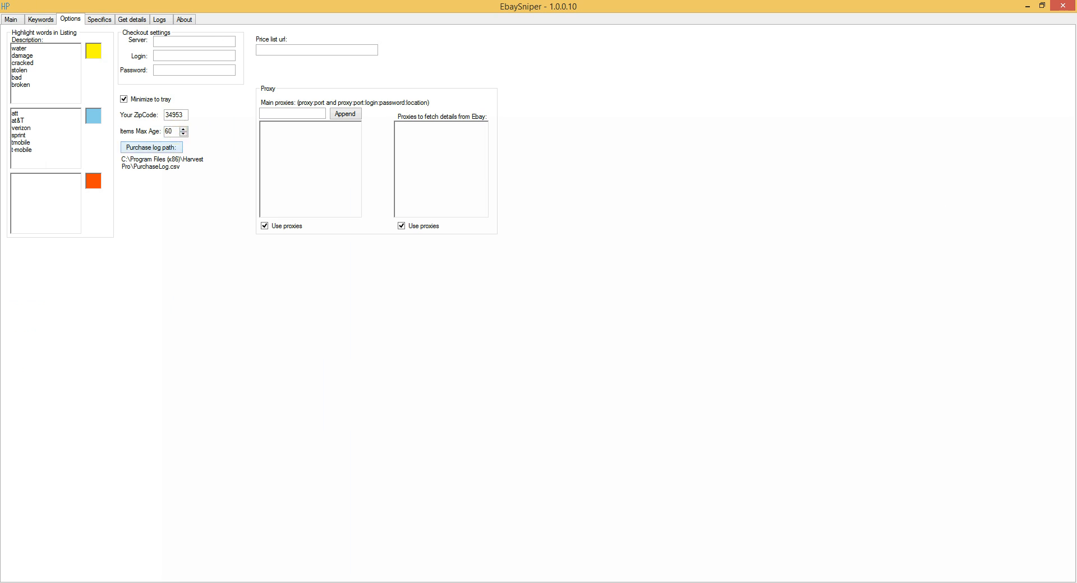
# Restart the search and accept proceeding with a direct connection instead of proxies.
pyautogui.click(10, 19)
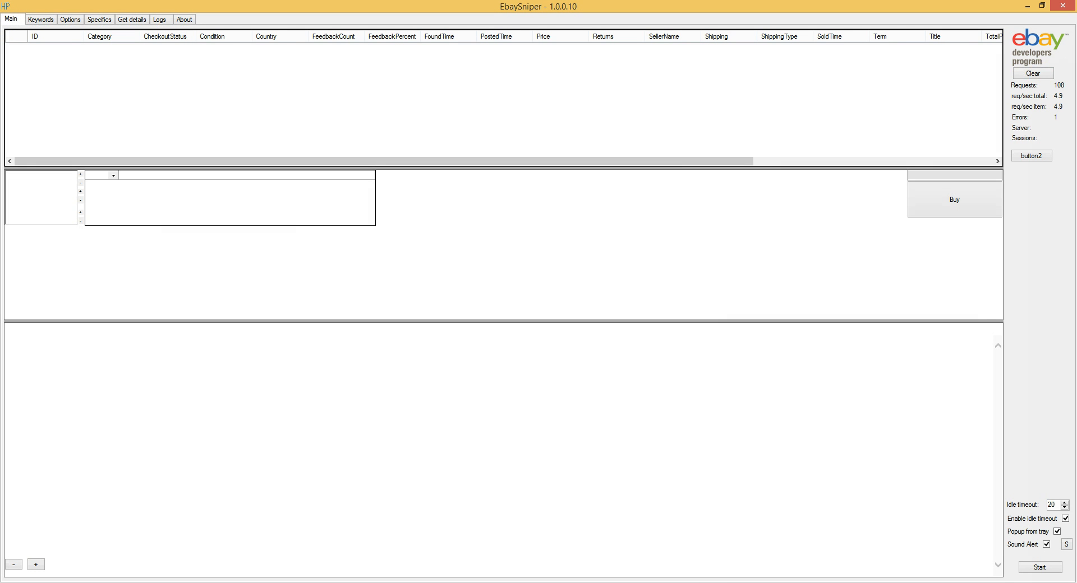
pyautogui.click(1039, 567)
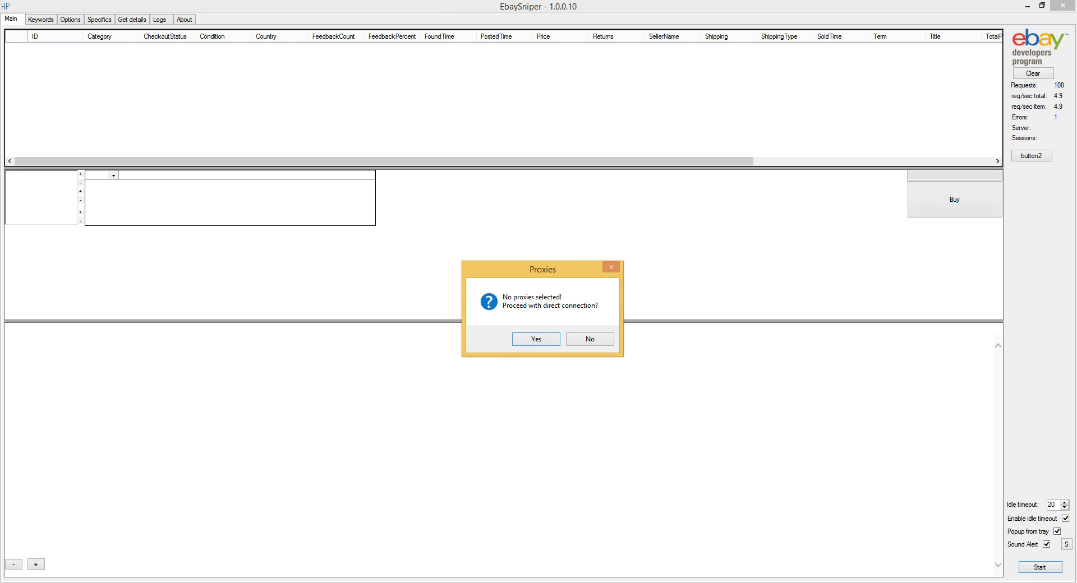
pyautogui.click(528, 338)
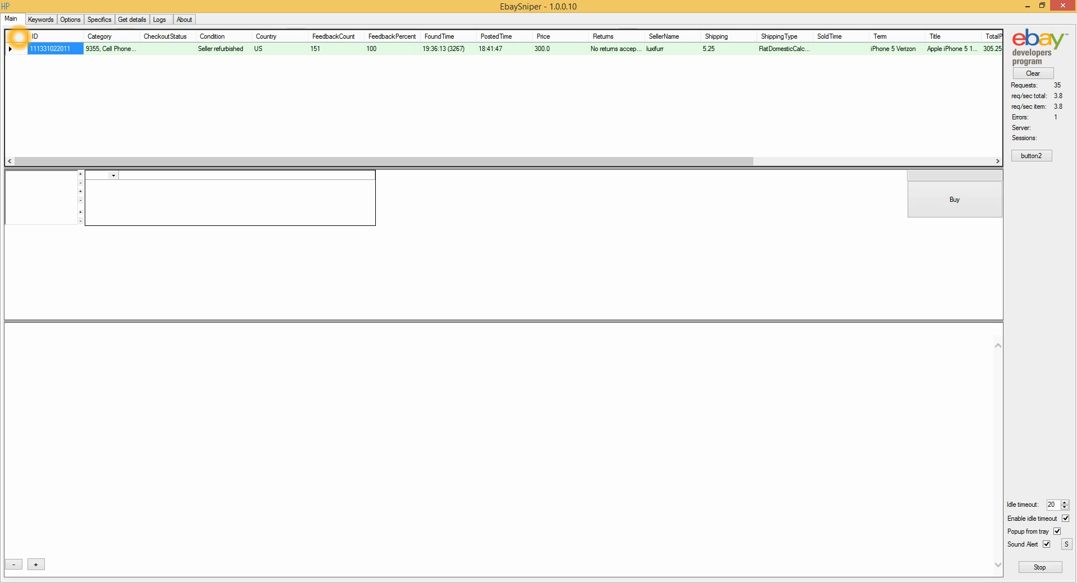
# Hide the ID, CheckoutStatus, Country and Price columns in the results table.
pyautogui.click(18, 37)
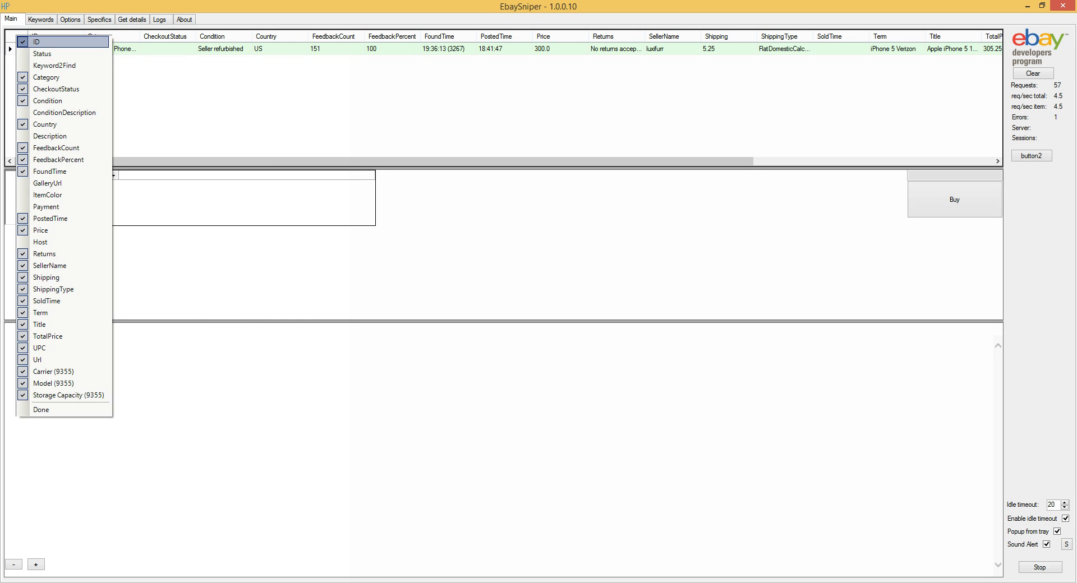
pyautogui.click(41, 41)
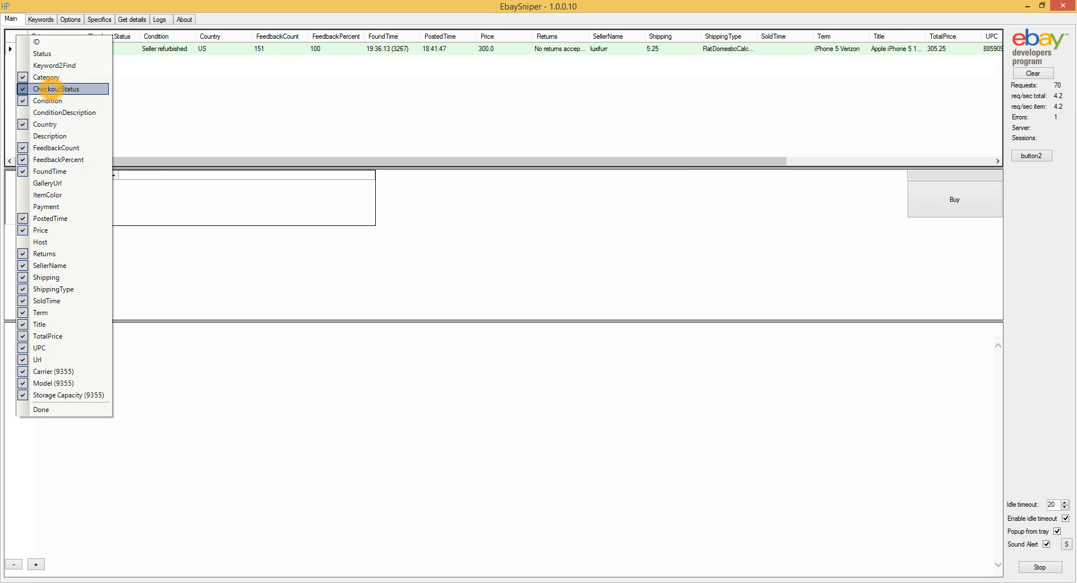
pyautogui.click(50, 89)
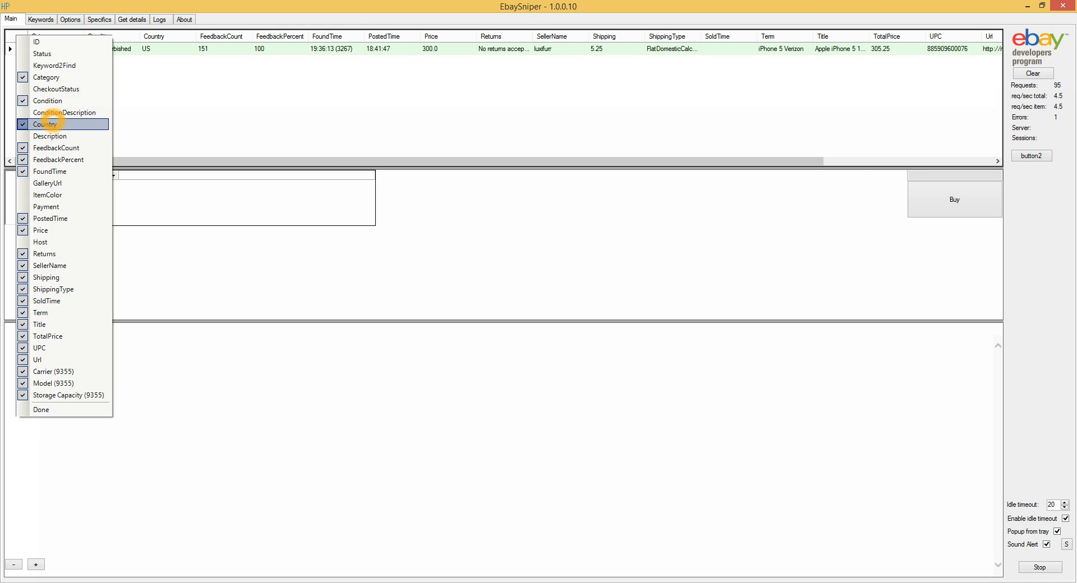
pyautogui.click(45, 124)
pyautogui.click(50, 172)
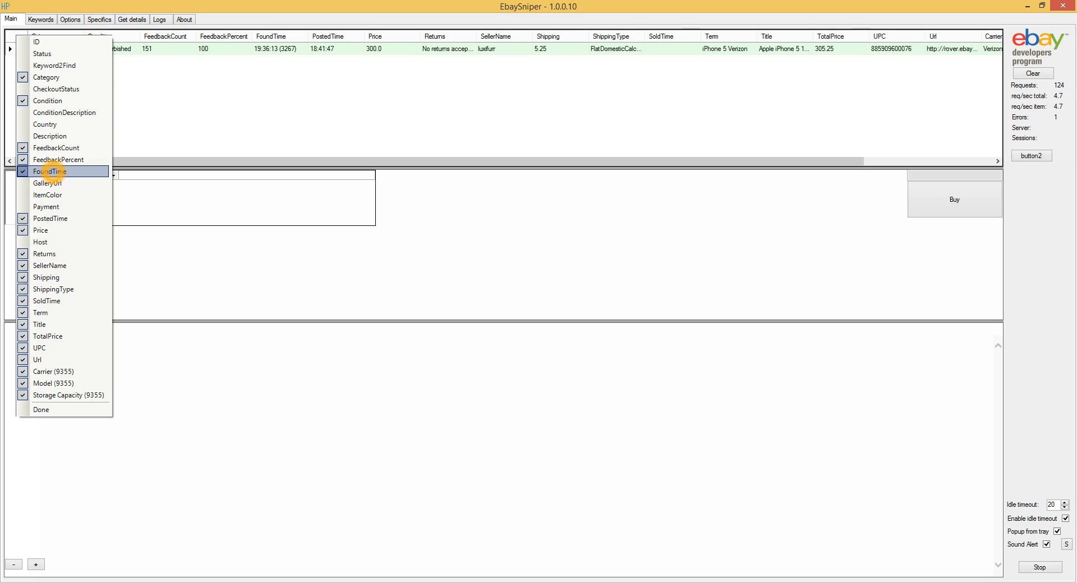
pyautogui.click(56, 230)
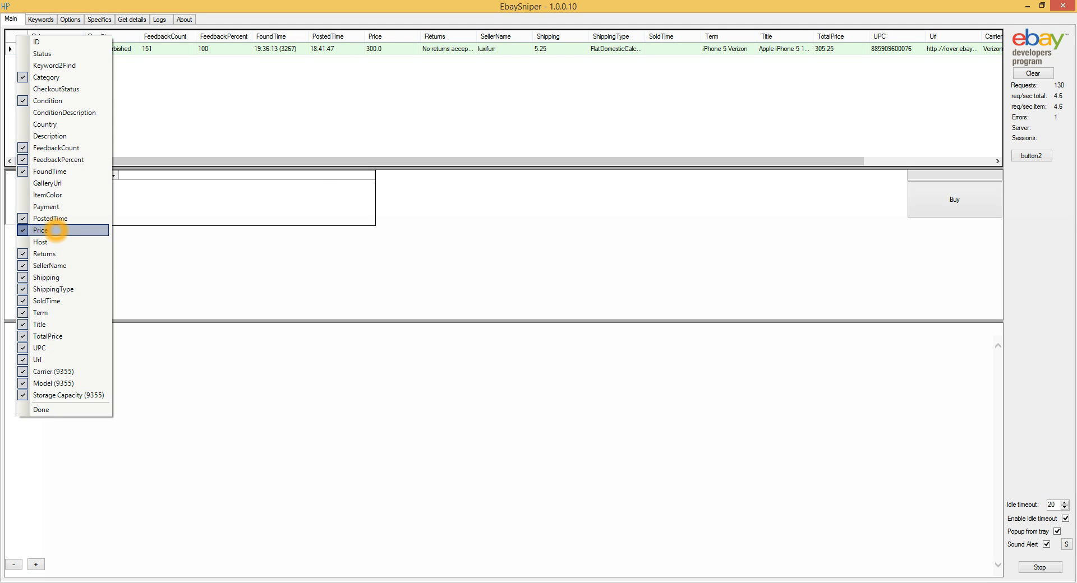
pyautogui.click(53, 250)
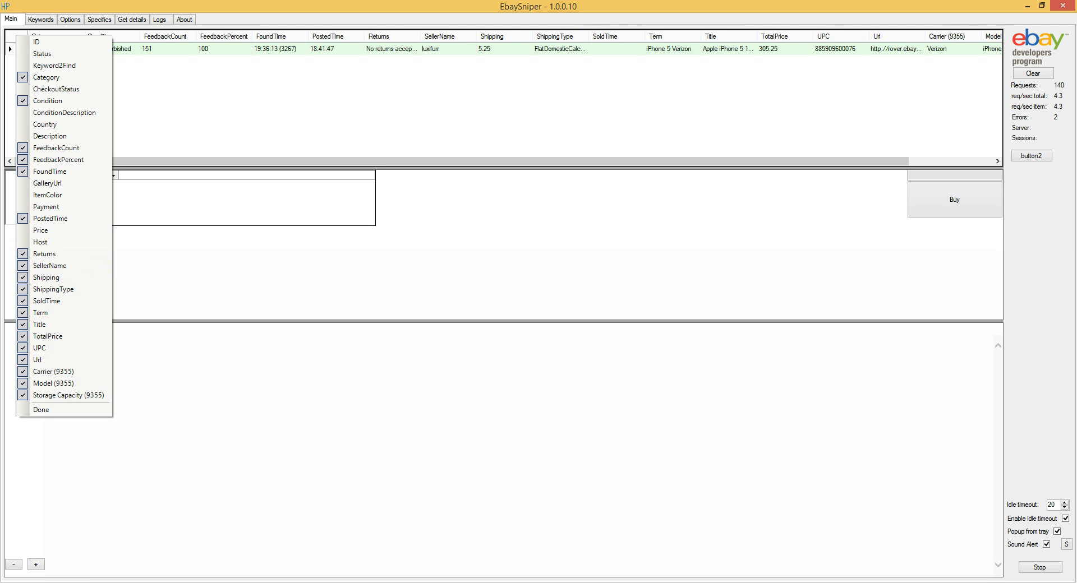
# Hide the Shipping, ShippingType, UPC and Url columns as well and finish the column selection.
pyautogui.click(55, 276)
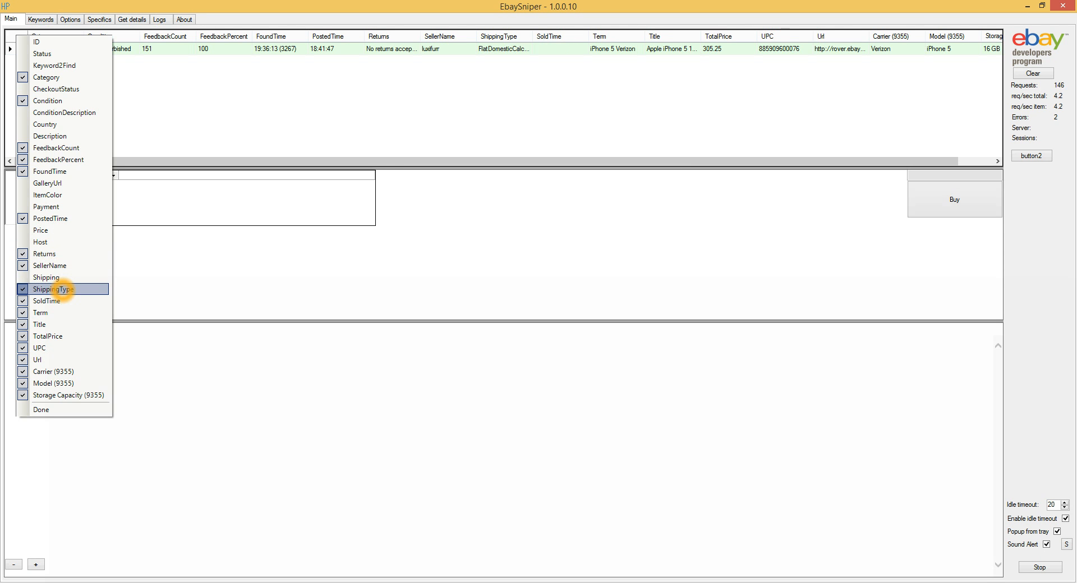
pyautogui.click(64, 290)
pyautogui.click(51, 313)
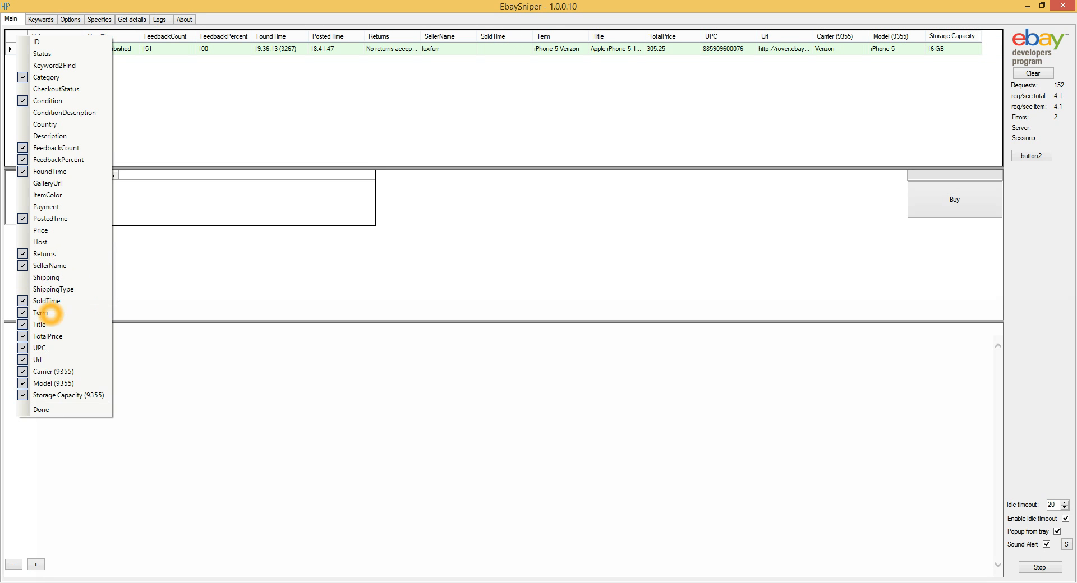
pyautogui.click(51, 350)
pyautogui.click(48, 360)
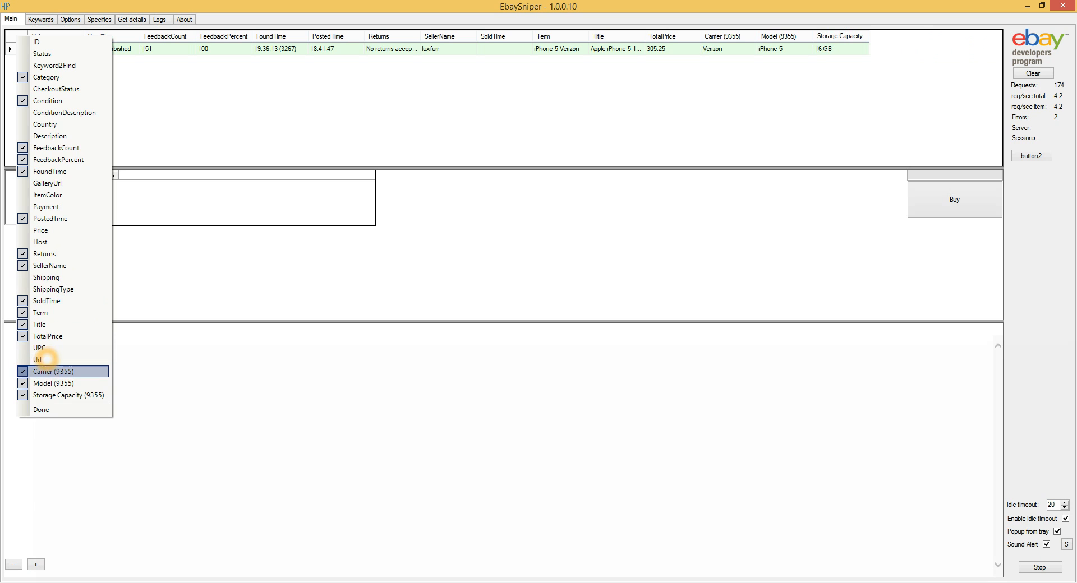
pyautogui.click(51, 409)
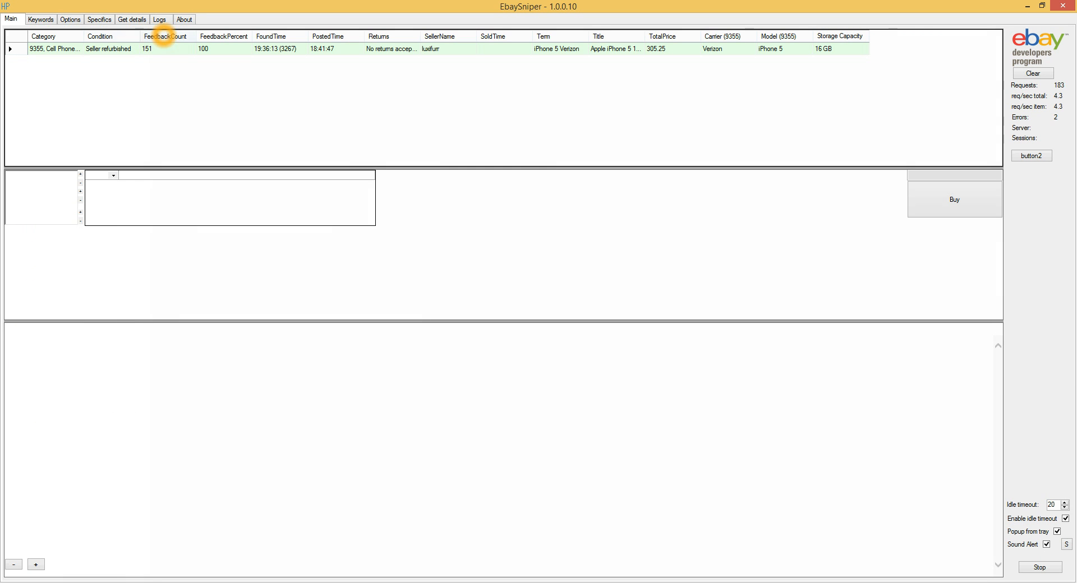
# Make Term the first results column and Title the second, and widen Title to fit the full listing name.
pyautogui.moveTo(550, 37); pyautogui.dragTo(78, 37)
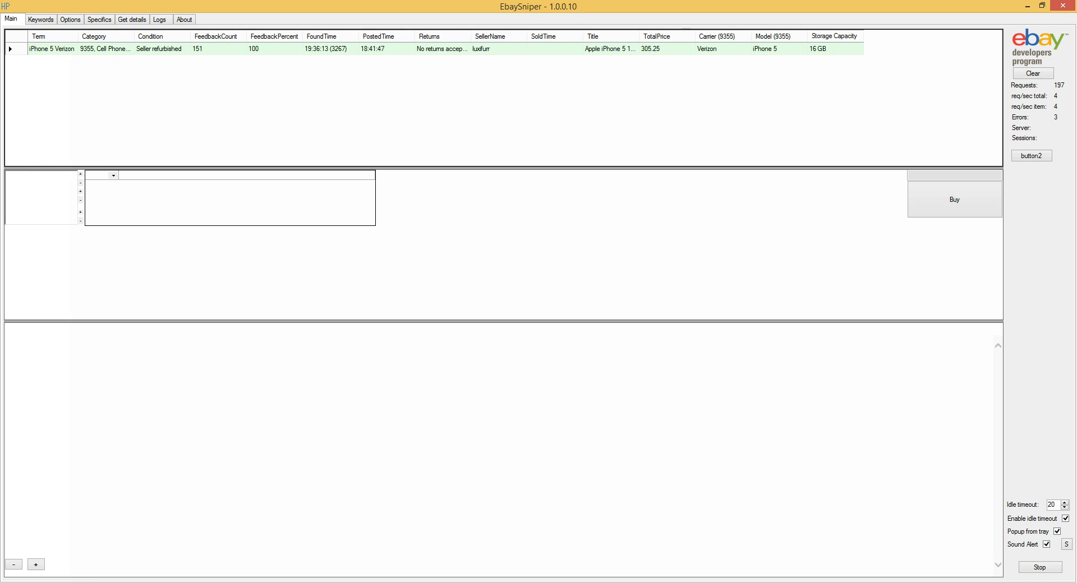
pyautogui.moveTo(600, 36); pyautogui.dragTo(82, 38)
pyautogui.moveTo(304, 40); pyautogui.dragTo(333, 37)
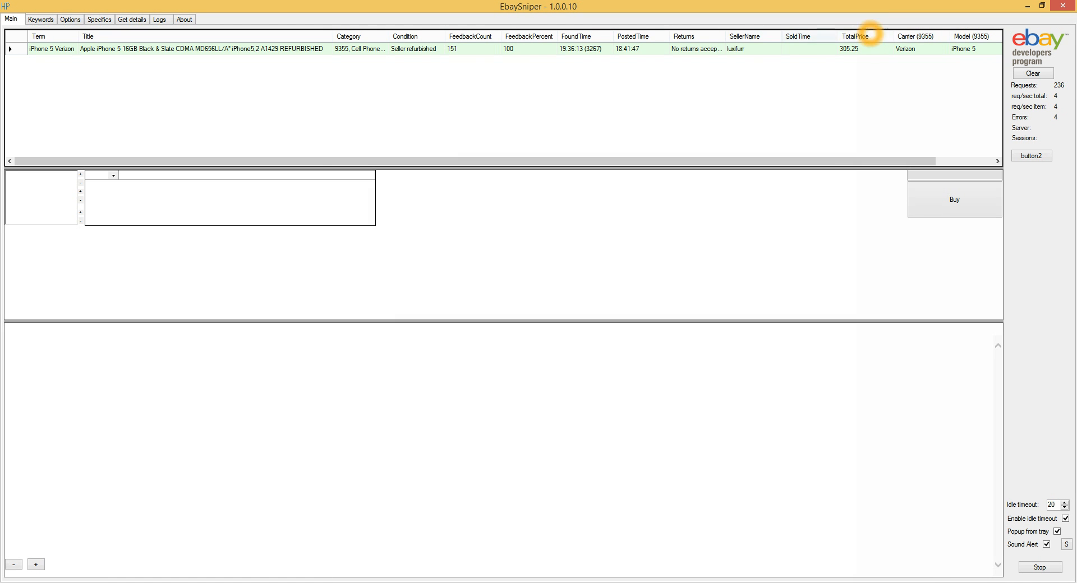
# Arrange the TotalPrice, Model, Carrier and Storage Capacity columns in that order directly after Title.
pyautogui.click(365, 38)
pyautogui.moveTo(365, 38); pyautogui.dragTo(379, 36)
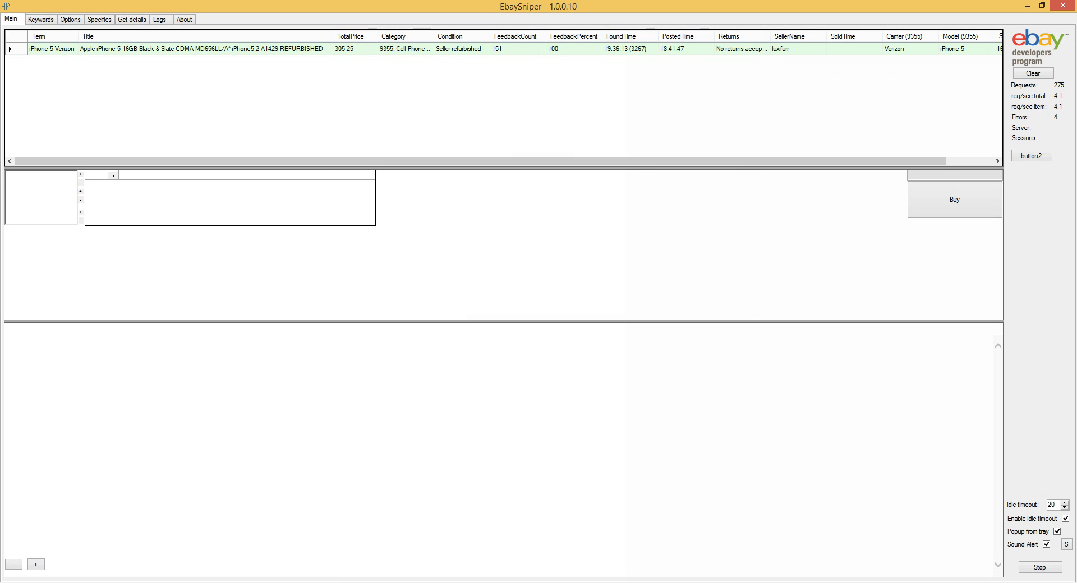
pyautogui.moveTo(958, 36); pyautogui.dragTo(425, 36)
pyautogui.moveTo(328, 161); pyautogui.dragTo(368, 160)
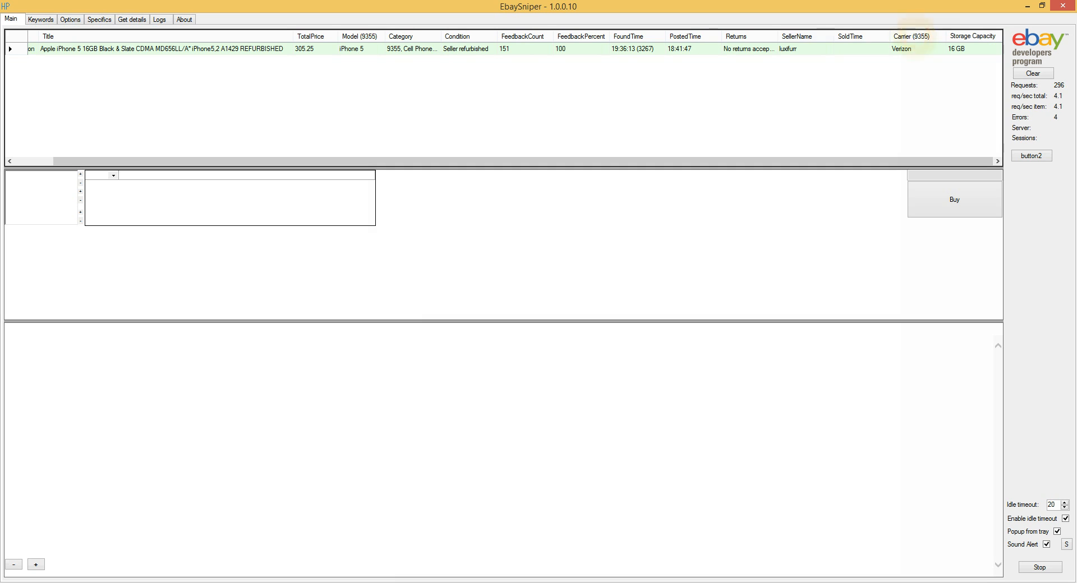
pyautogui.moveTo(913, 36)
pyautogui.mouseDown()
pyautogui.moveTo(395, 34)
pyautogui.moveTo(445, 36)
pyautogui.mouseUp()
pyautogui.click(499, 36)
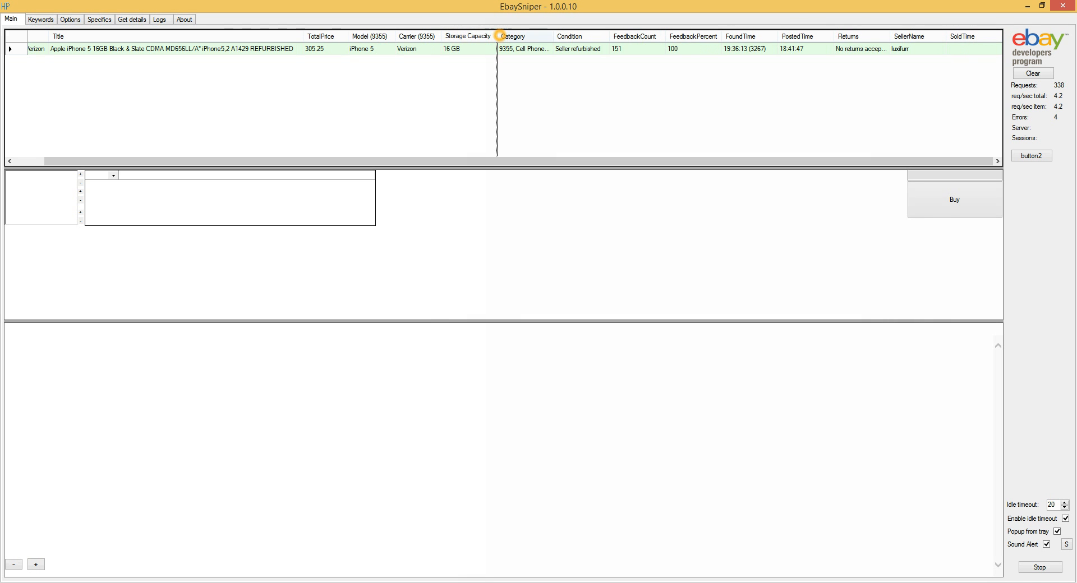
pyautogui.moveTo(331, 161); pyautogui.dragTo(197, 160)
# Select the found iPhone 5 listing to show its description and photos, and enlarge the first two photos.
pyautogui.click(260, 51)
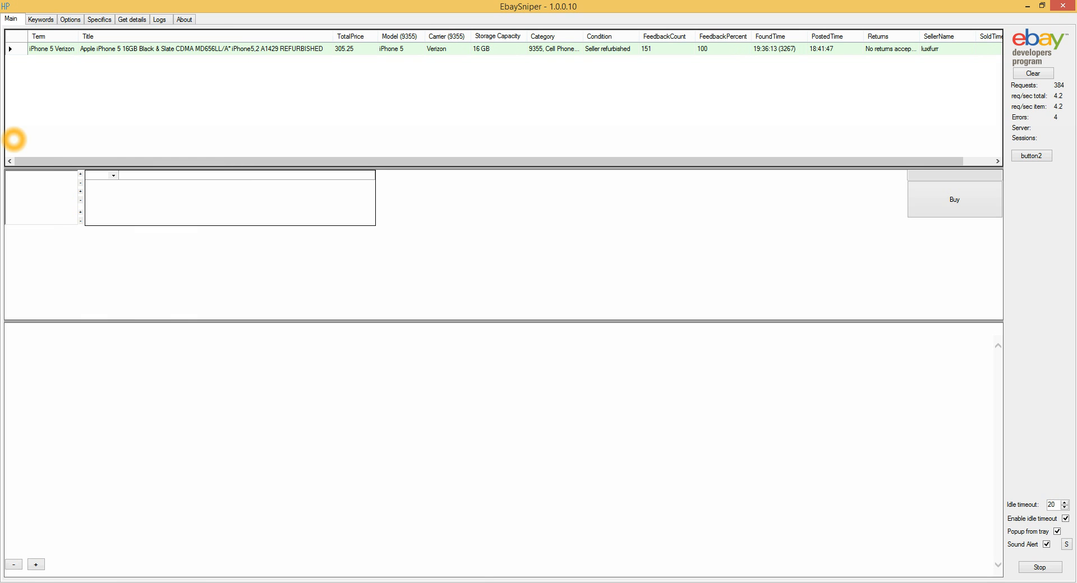
pyautogui.click(172, 50)
pyautogui.click(295, 113)
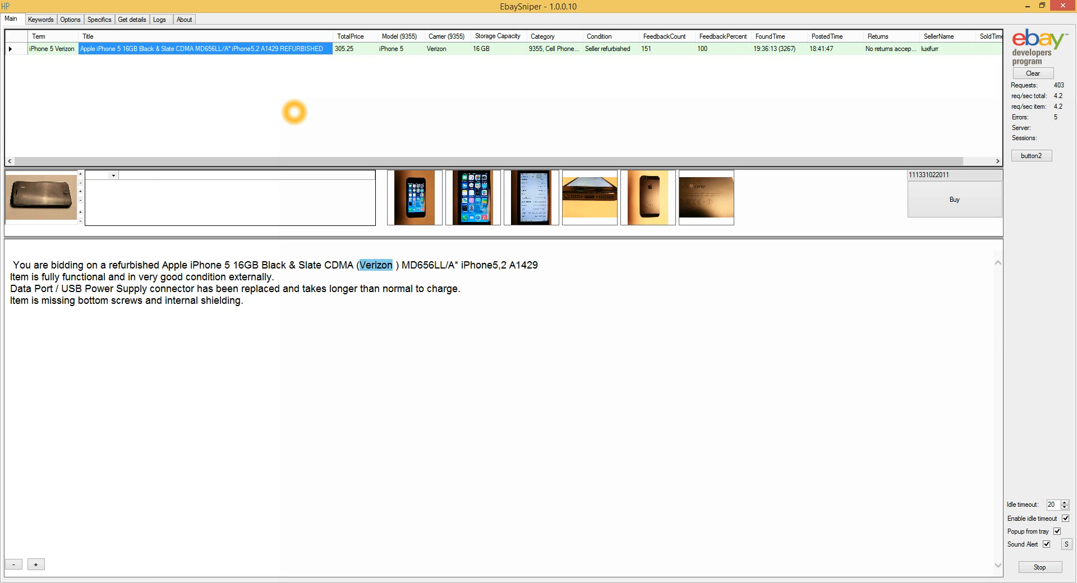
pyautogui.click(404, 212)
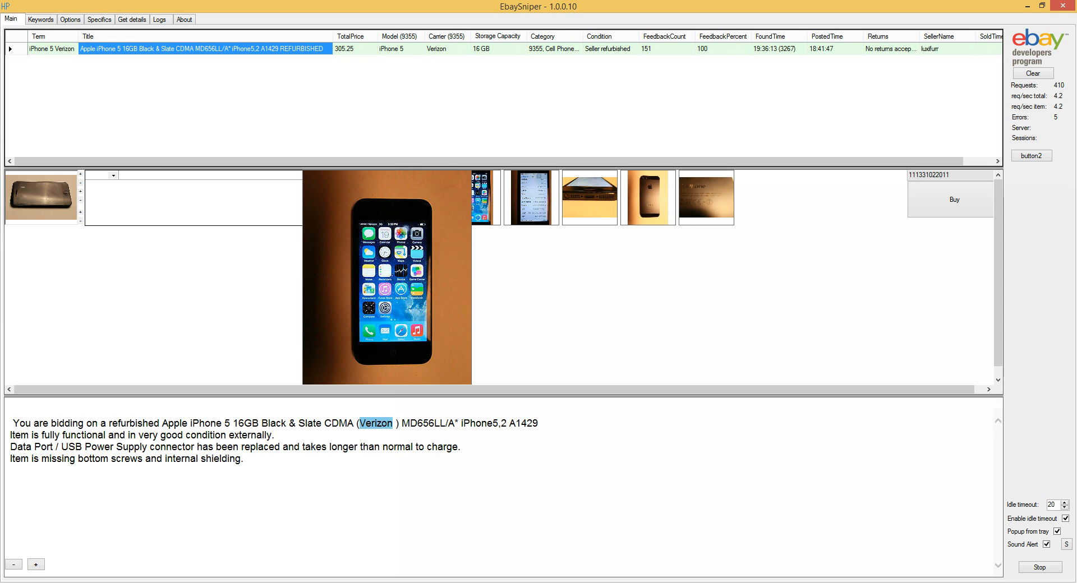
pyautogui.click(403, 212)
pyautogui.click(466, 199)
pyautogui.click(466, 198)
# Widen the field-name column of the item details table and choose Title as its first field.
pyautogui.click(116, 175)
pyautogui.moveTo(119, 176); pyautogui.dragTo(144, 175)
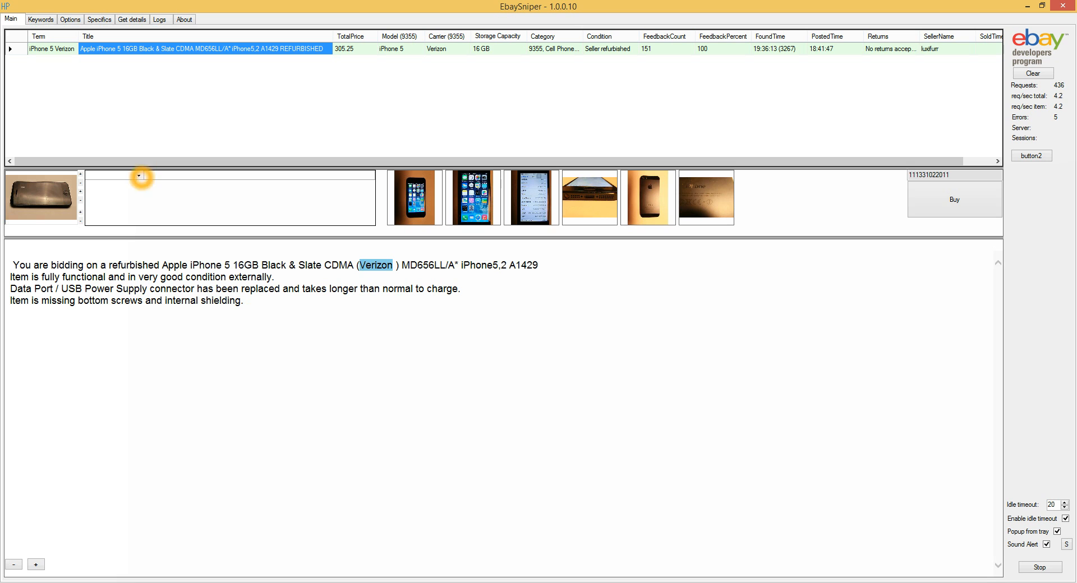
pyautogui.click(139, 176)
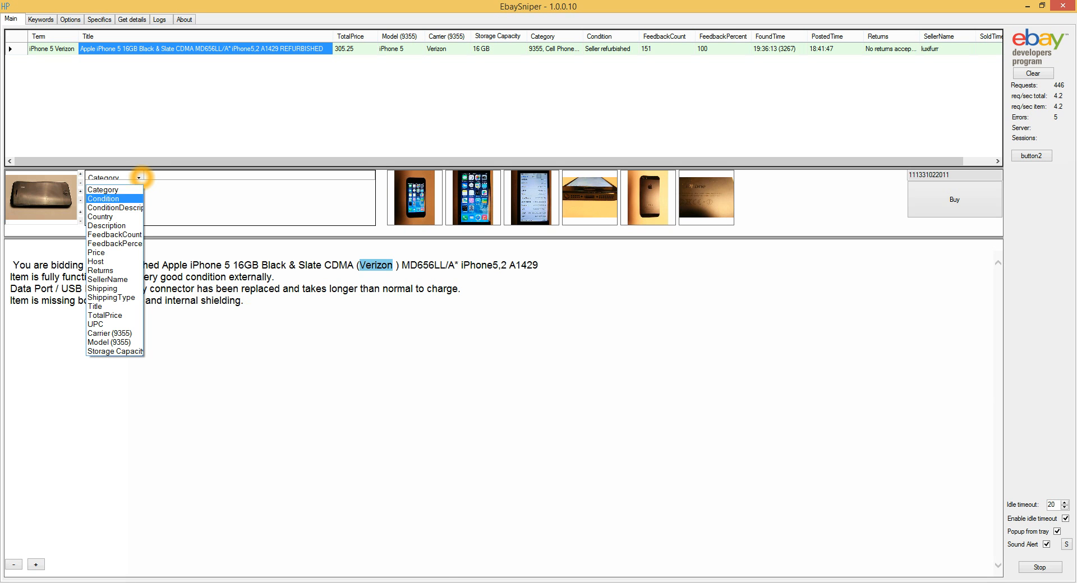
pyautogui.click(107, 308)
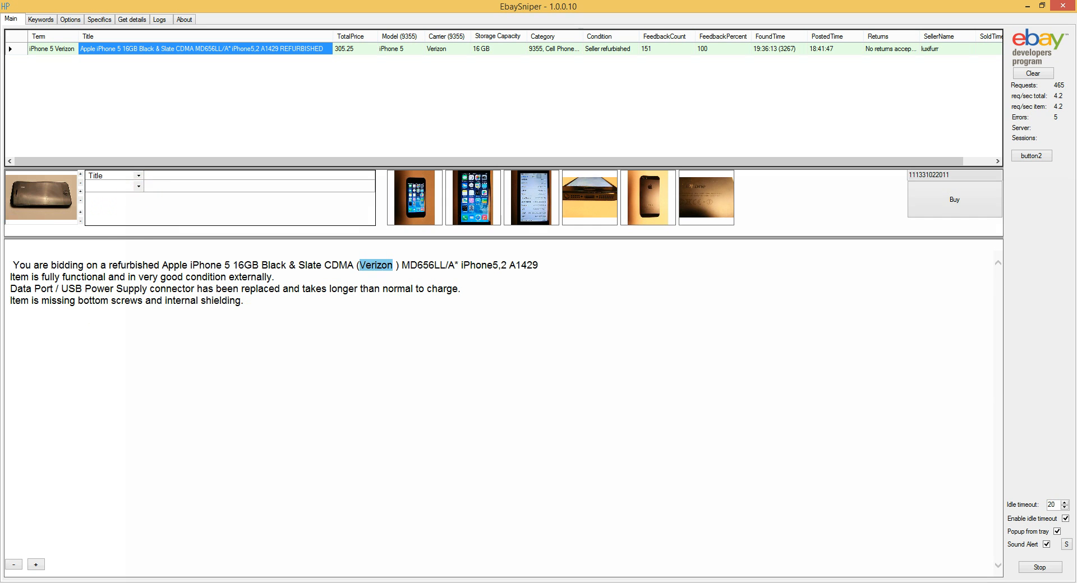
# Add Category and Price as the second and third item details fields, and reselect the iPhone 5 listing to fill in their values.
pyautogui.click(139, 186)
pyautogui.click(121, 199)
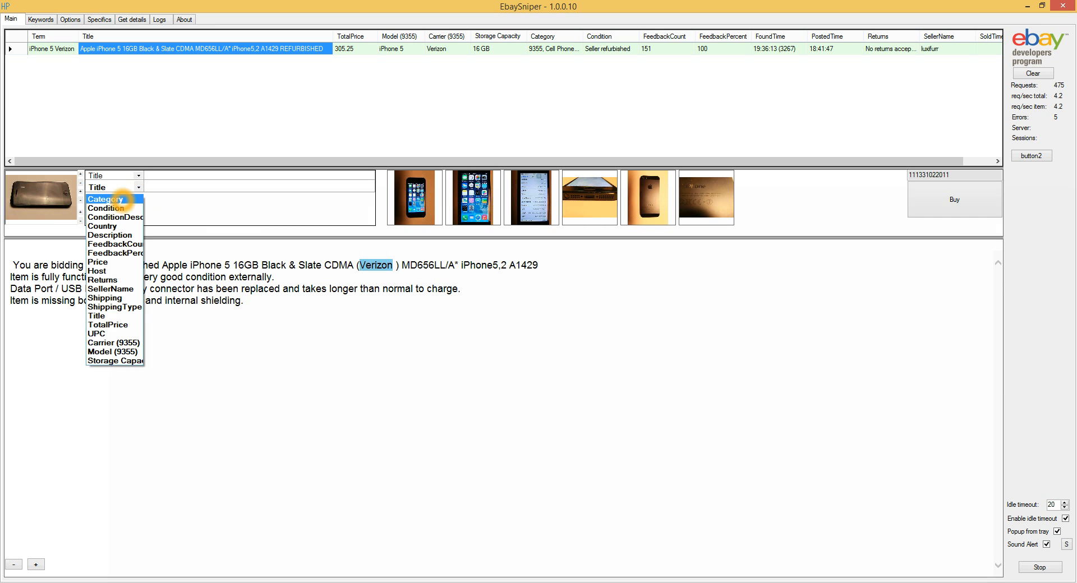
pyautogui.click(139, 199)
pyautogui.click(110, 273)
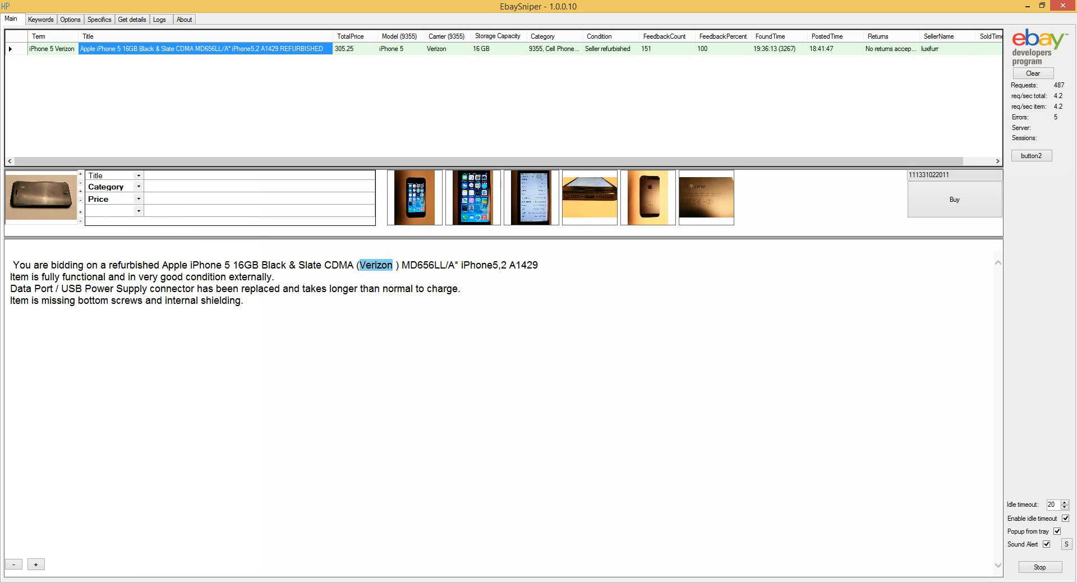
pyautogui.click(399, 49)
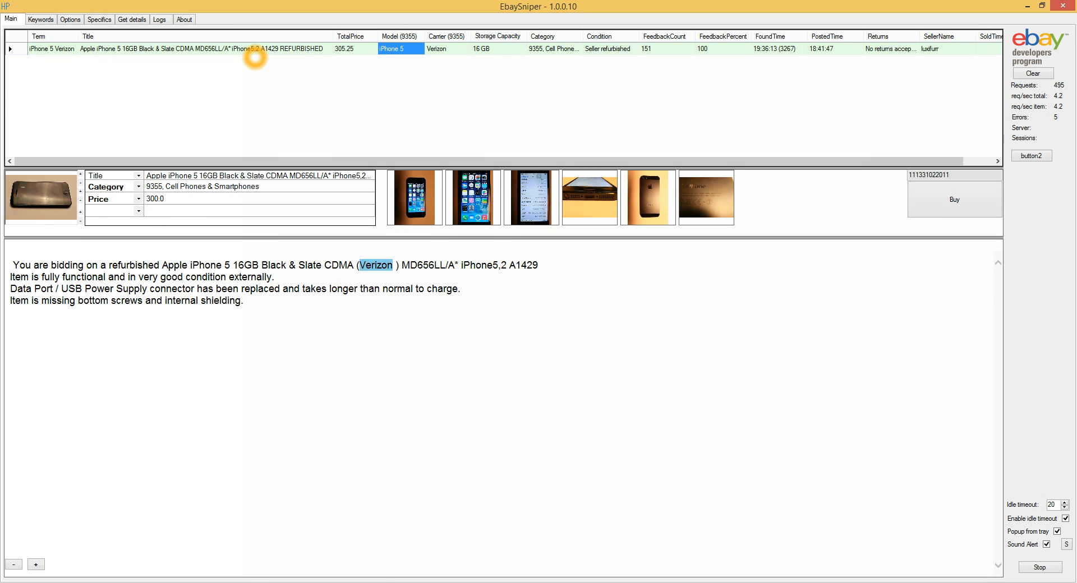
pyautogui.click(229, 199)
pyautogui.click(353, 116)
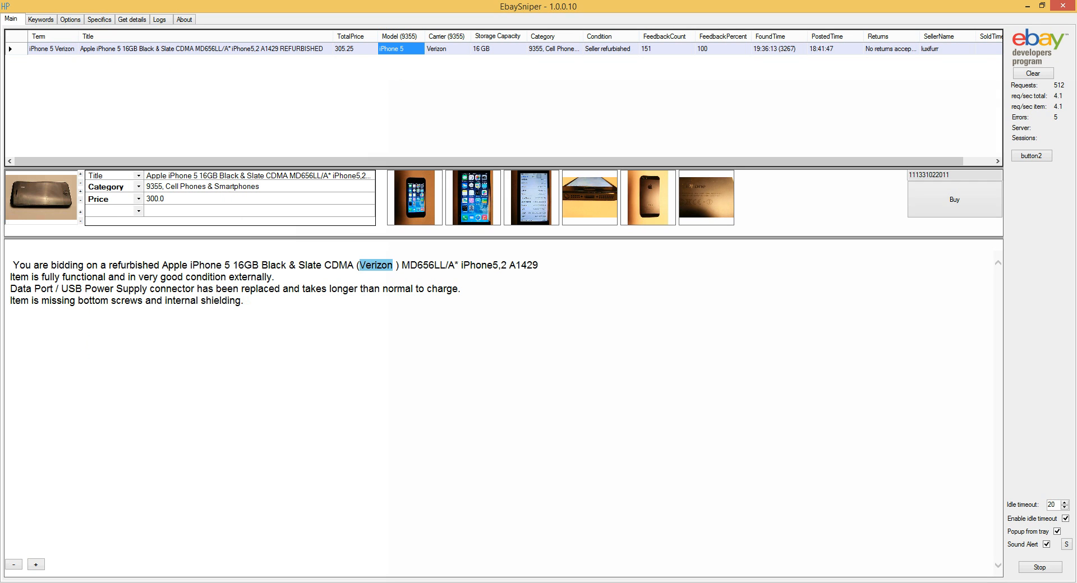
# Open the iPhone 5 listing's eBay page in the browser, look over its purchase options and similar items, and minimize the browser.
pyautogui.click(282, 49)
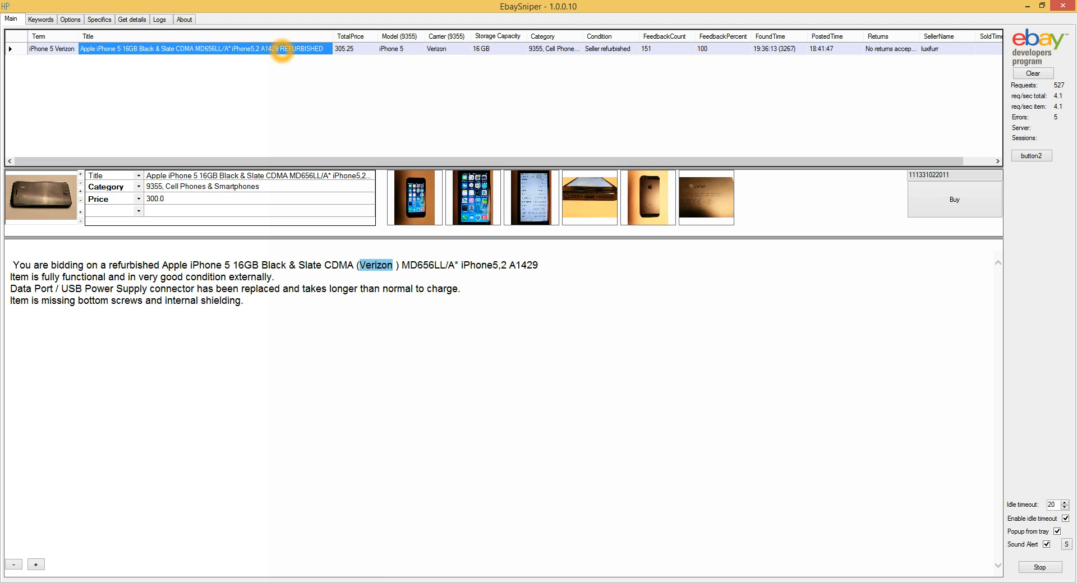
pyautogui.click(954, 200)
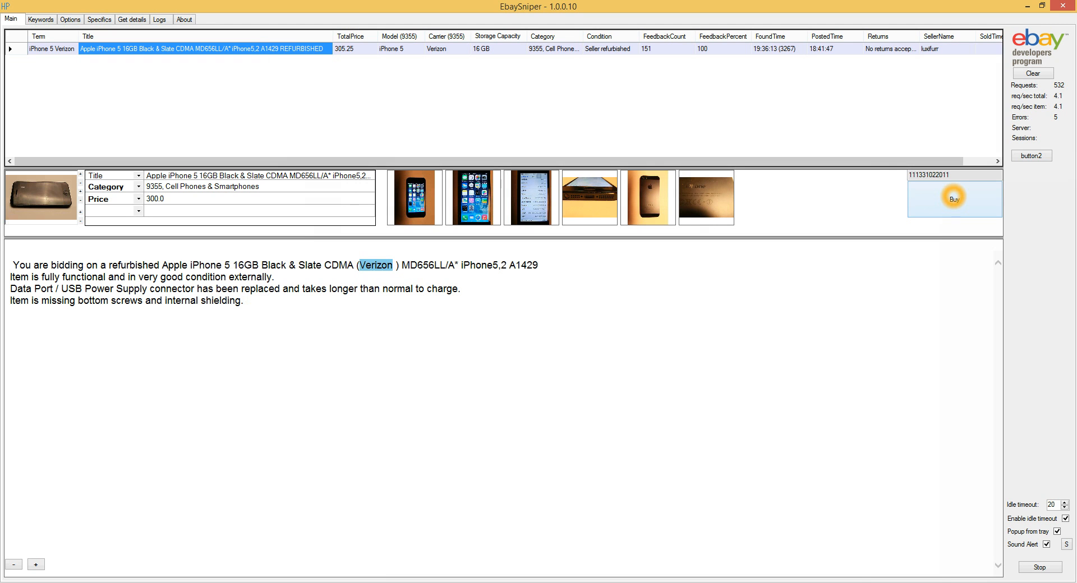
pyautogui.click(315, 52)
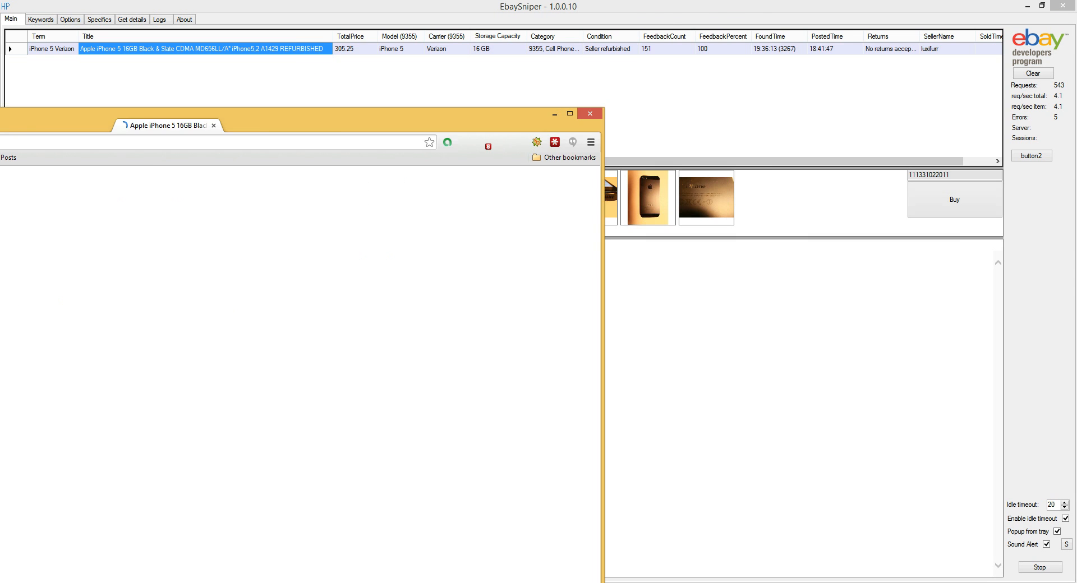
pyautogui.scroll(-1, 169, 180)
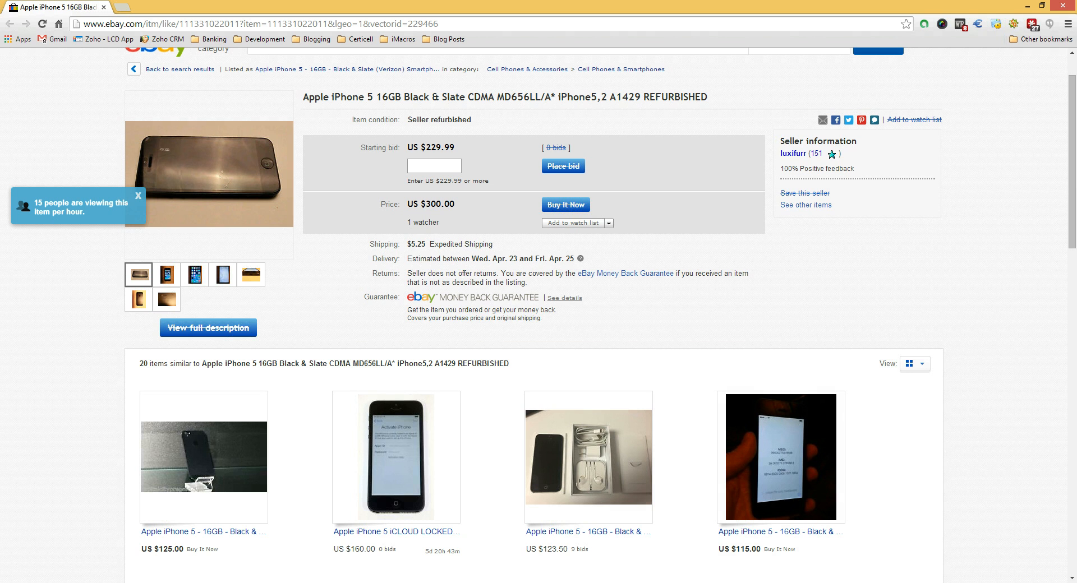
pyautogui.click(1028, 6)
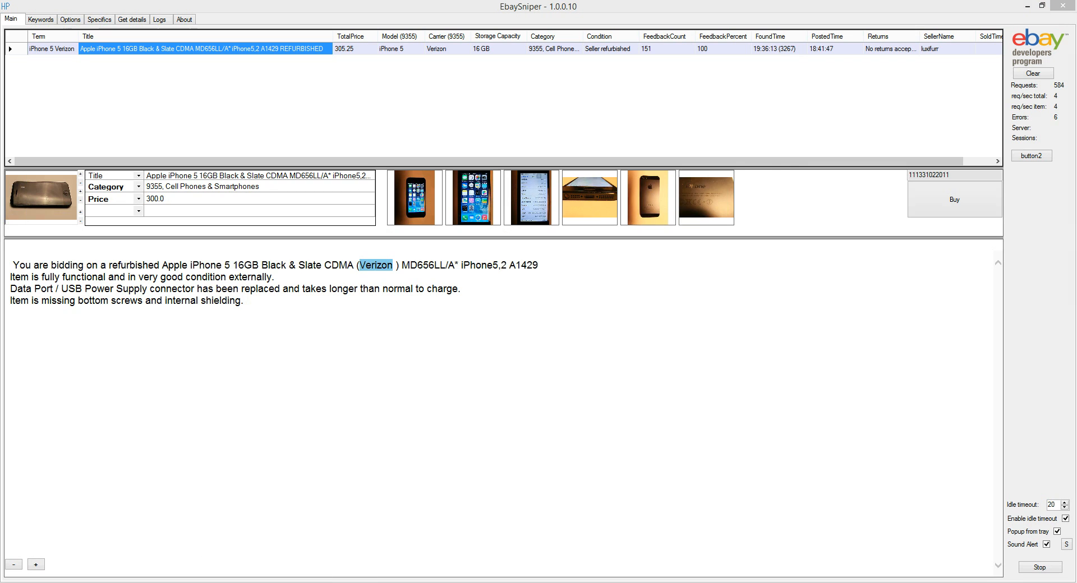